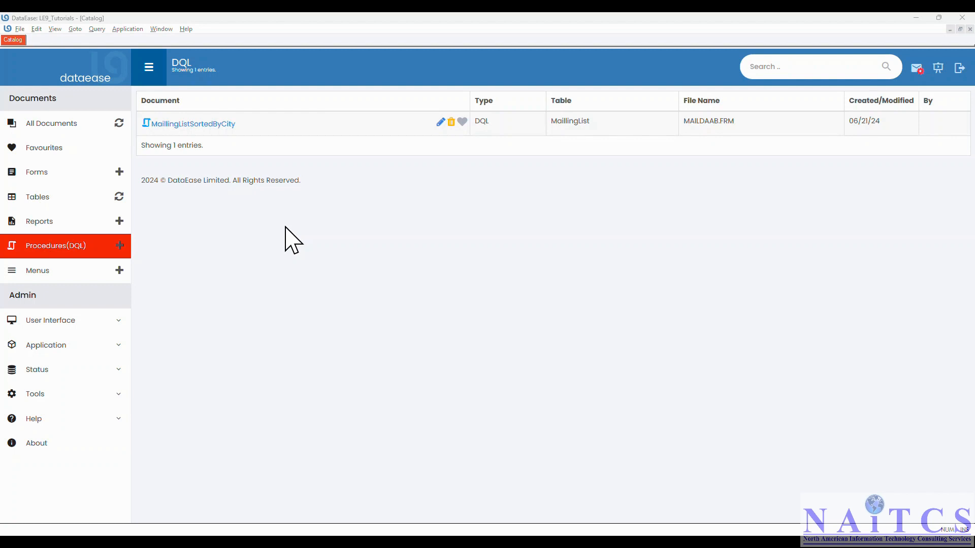
Switch the catalog to list the four forms, including Invoices, MaillingList and MyCustomers
click(38, 173)
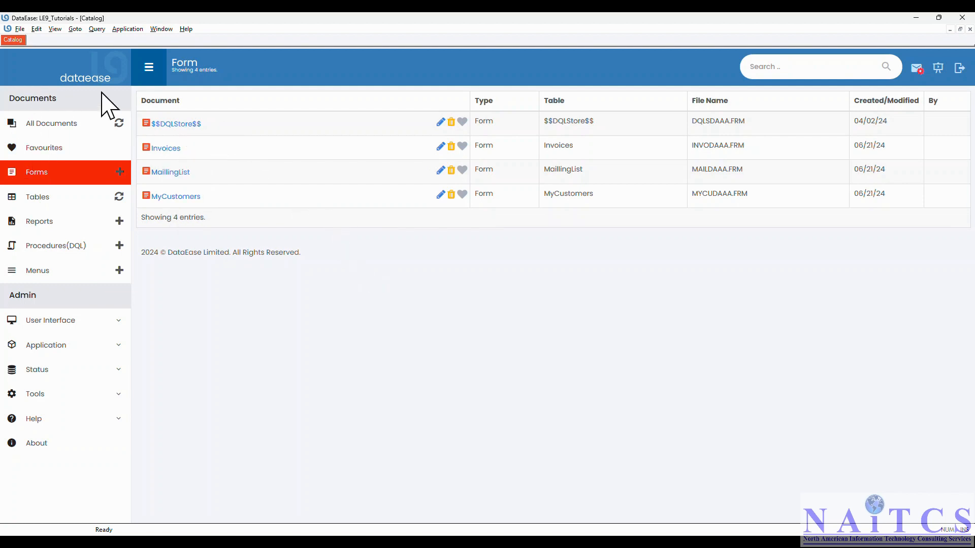
Start a new form on a new table named mMainMenu and open the blank form designer
click(21, 29)
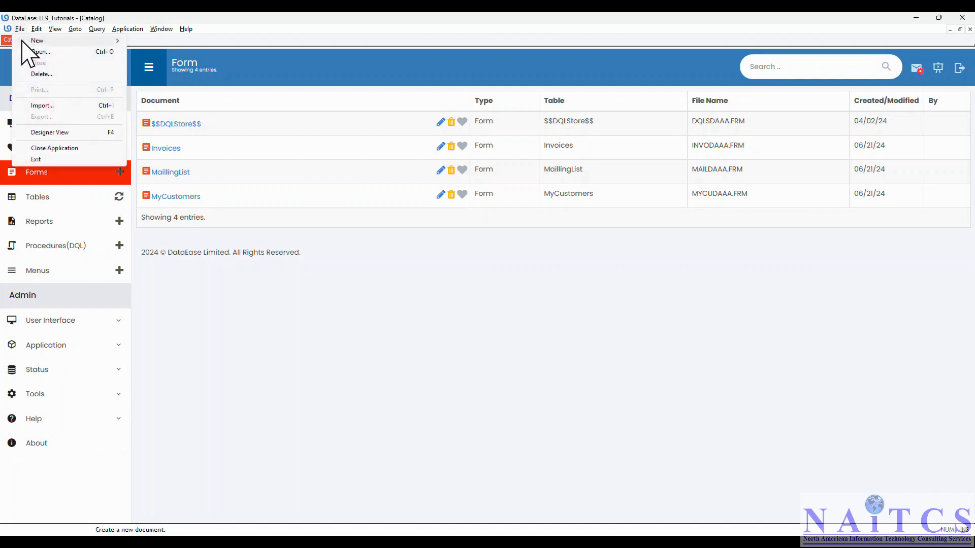
mouse_move(38, 40)
click(151, 41)
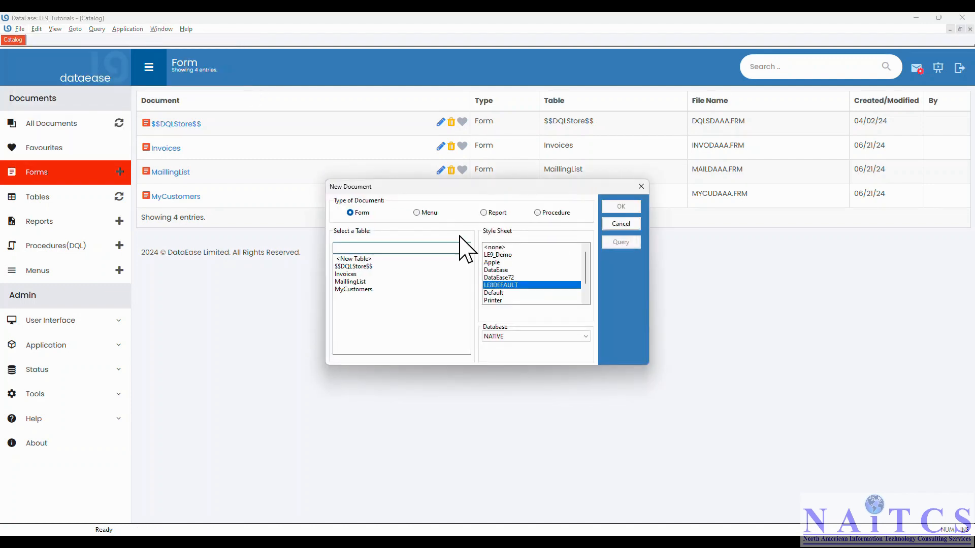
double_click(356, 259)
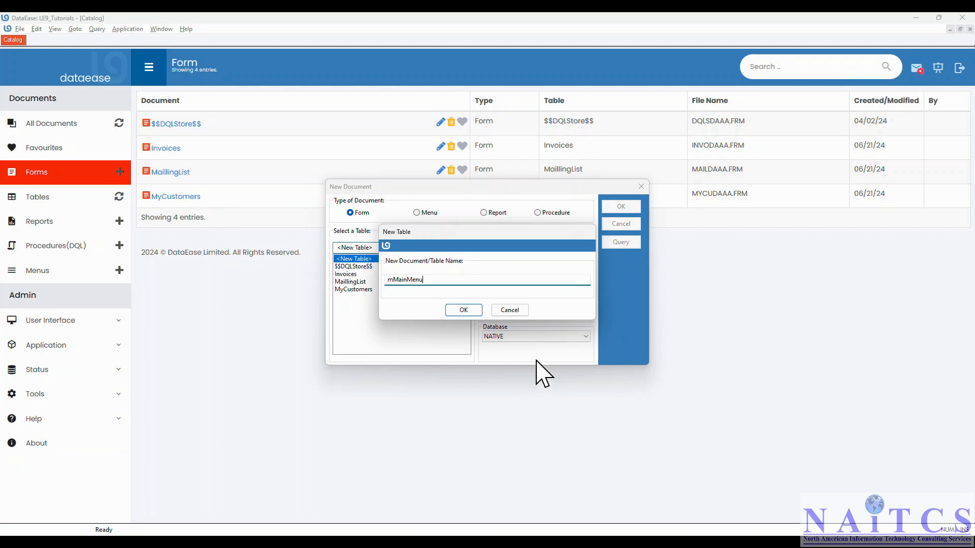
double_click(447, 280)
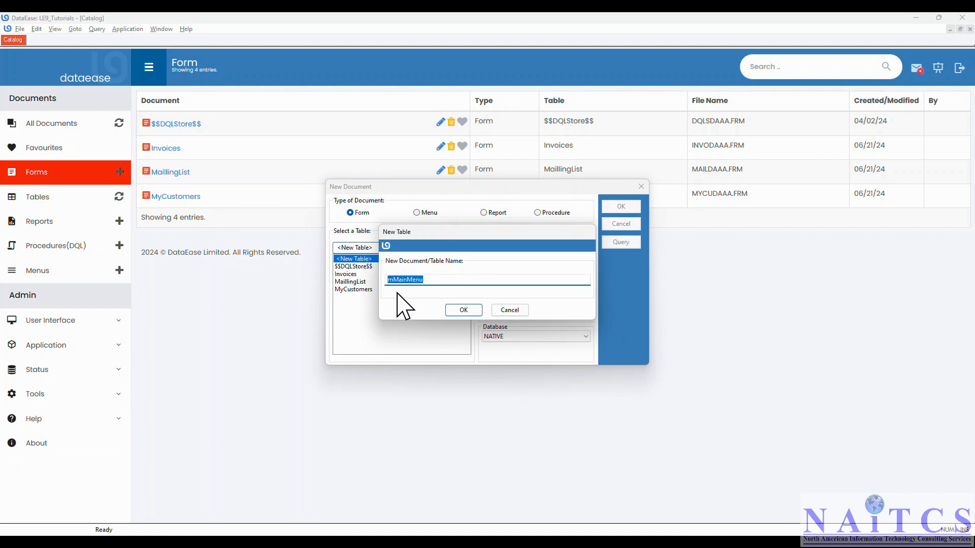
click(463, 310)
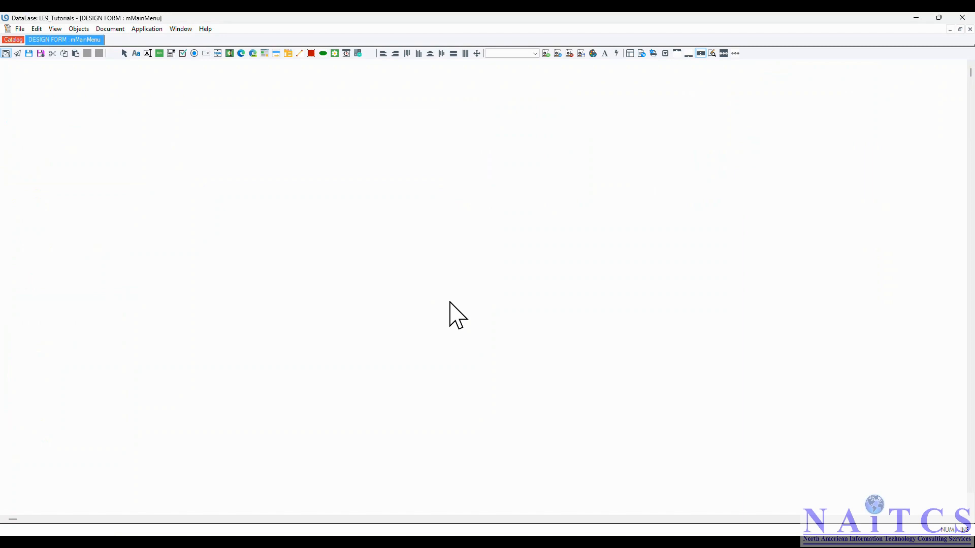
Insert the NAITCS_DFW.jpg image as a picture object in the form's top-left corner
click(78, 28)
click(91, 85)
click(518, 299)
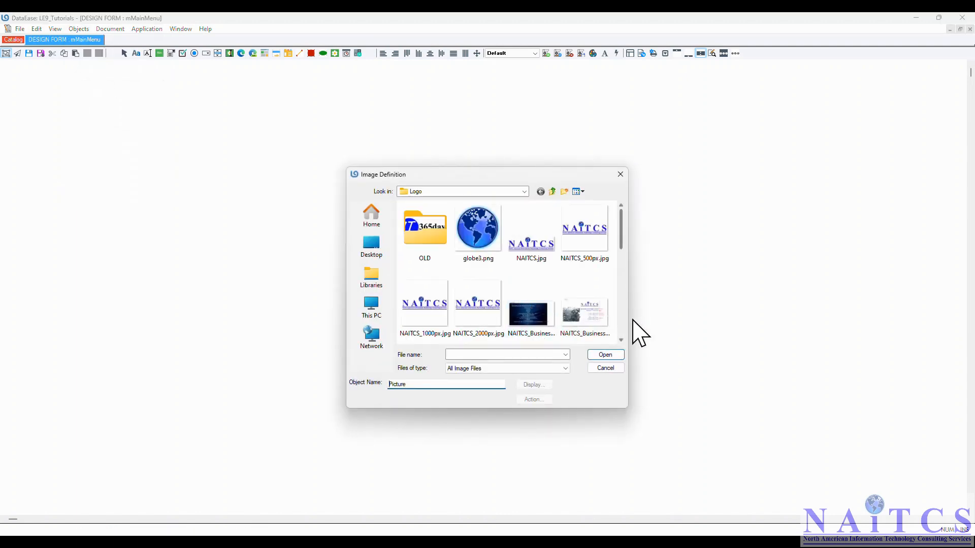
click(621, 338)
click(621, 338)
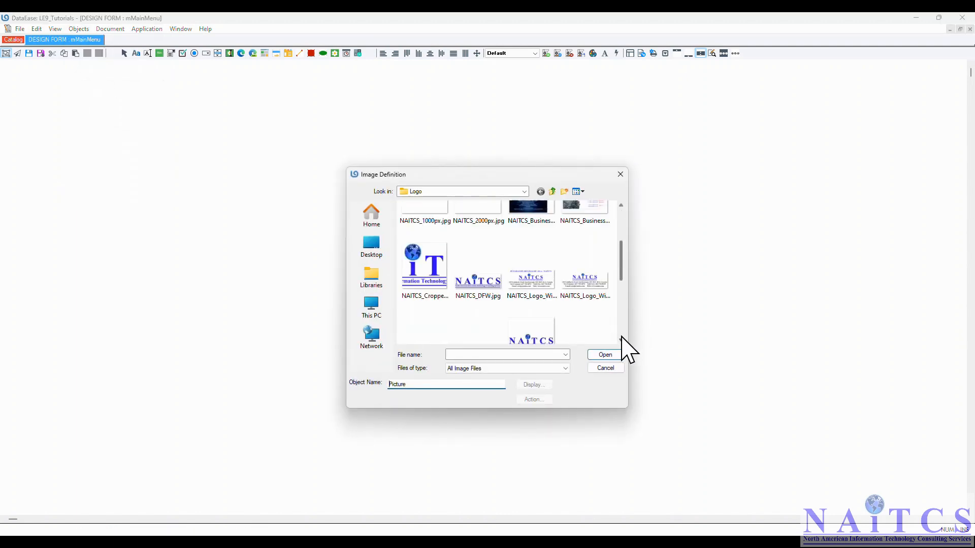
click(477, 281)
double_click(476, 279)
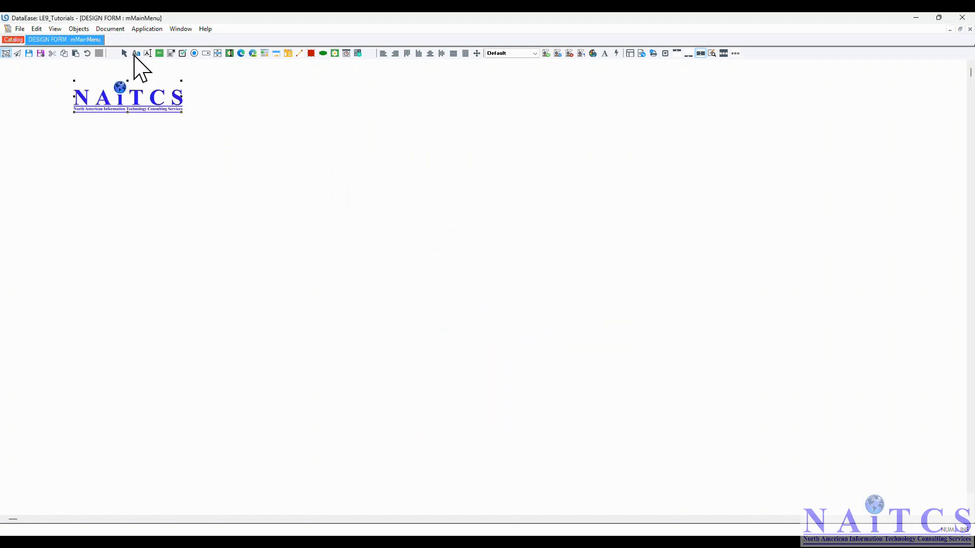
click(180, 179)
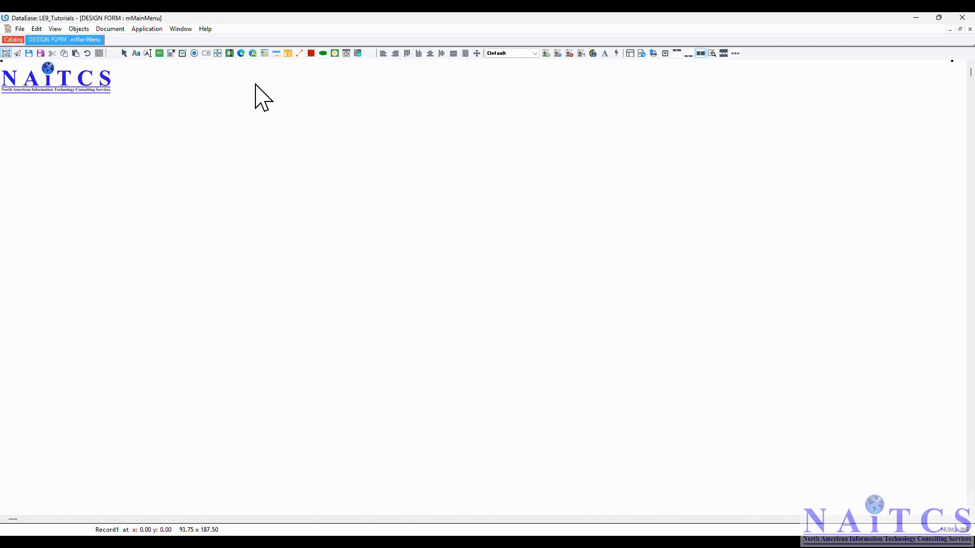
Add a 'MAIN MENU' text title in bold Arial 20 and centre it at the top
click(227, 78)
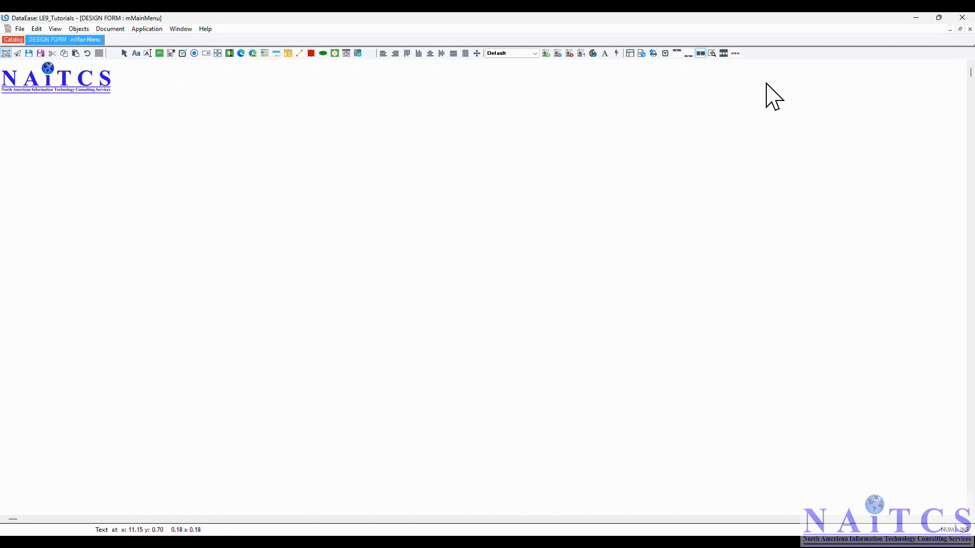
key(Caps_Lock)
right_click(261, 78)
click(280, 105)
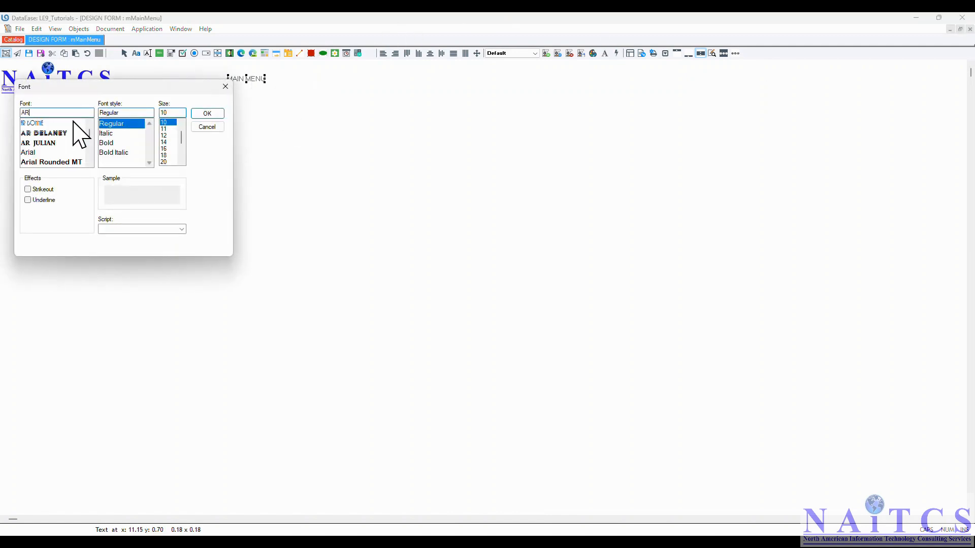
click(49, 152)
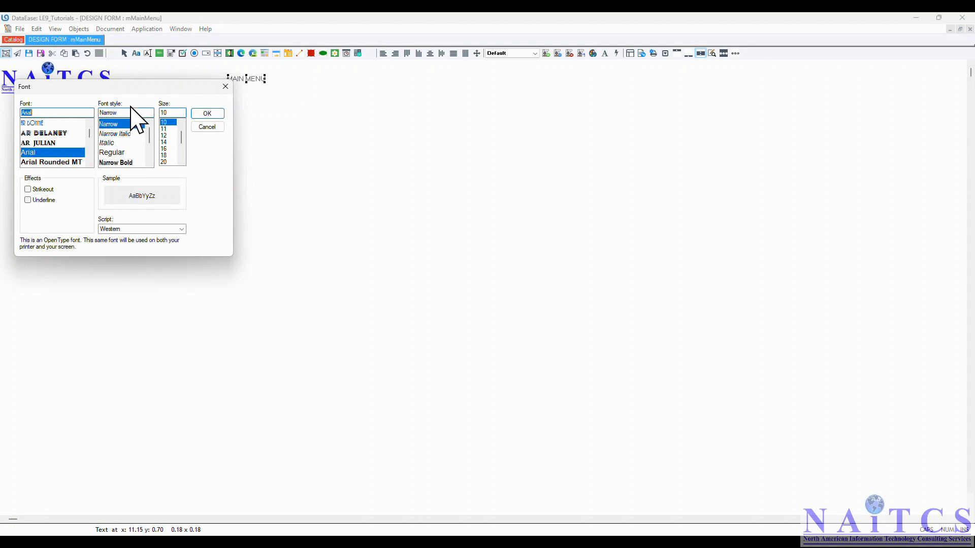
click(131, 123)
scroll(127, 142, down, 2)
click(127, 133)
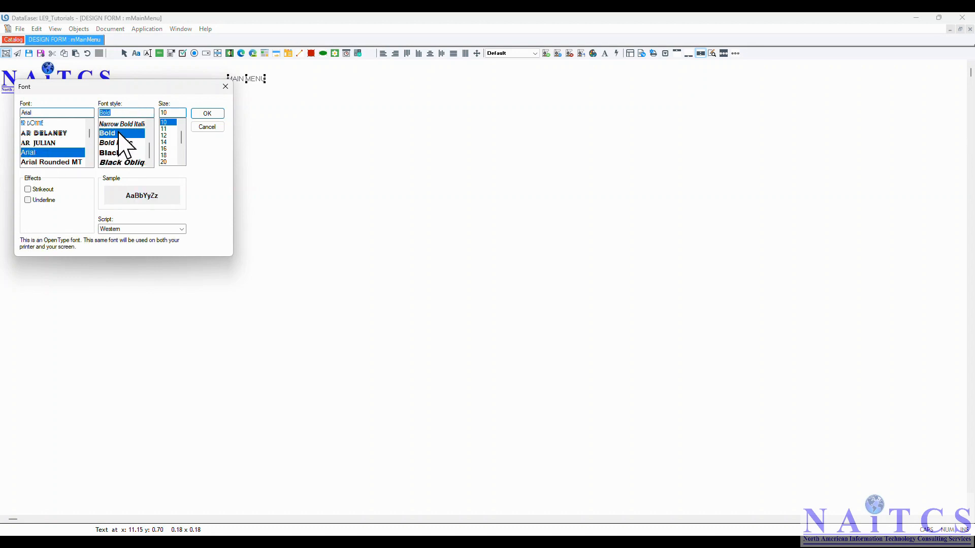
click(169, 163)
click(207, 113)
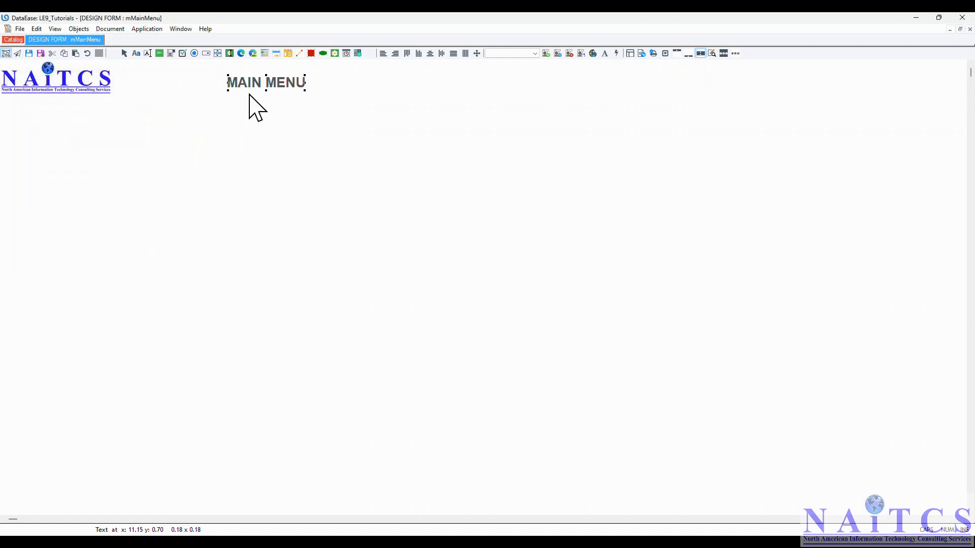
drag(270, 82, 335, 67)
click(360, 144)
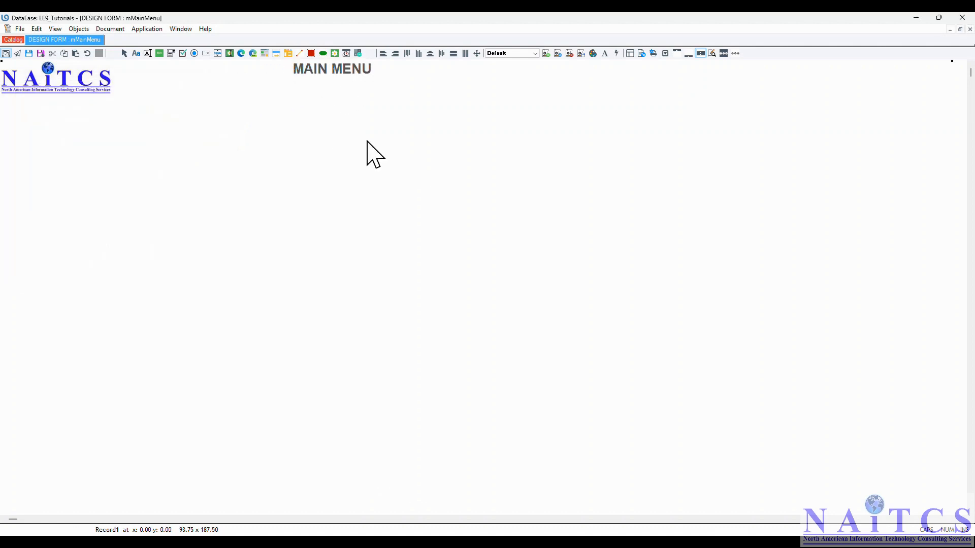
Place a button under the title and label it 'Exit'
click(344, 80)
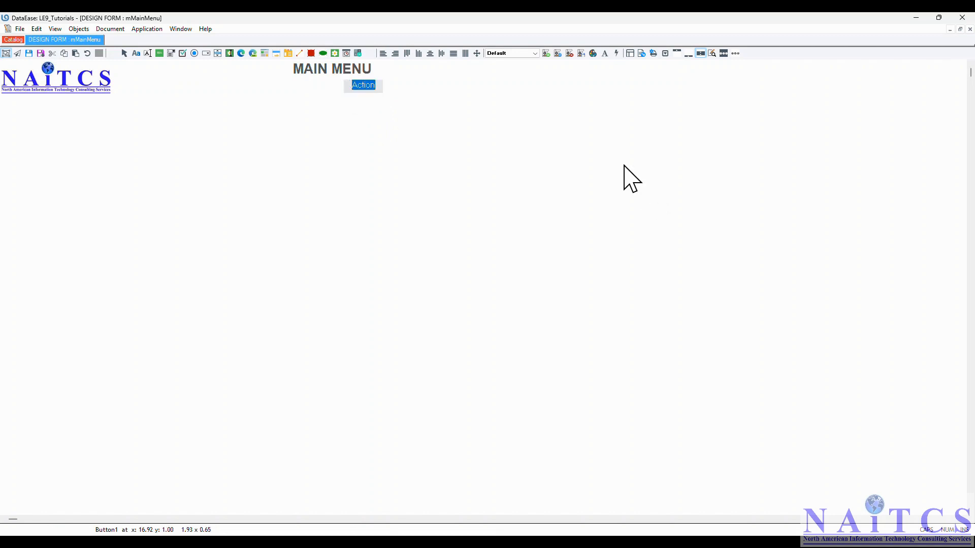
text(eXIT)
key(Return)
key(Caps_Lock)
right_click(359, 89)
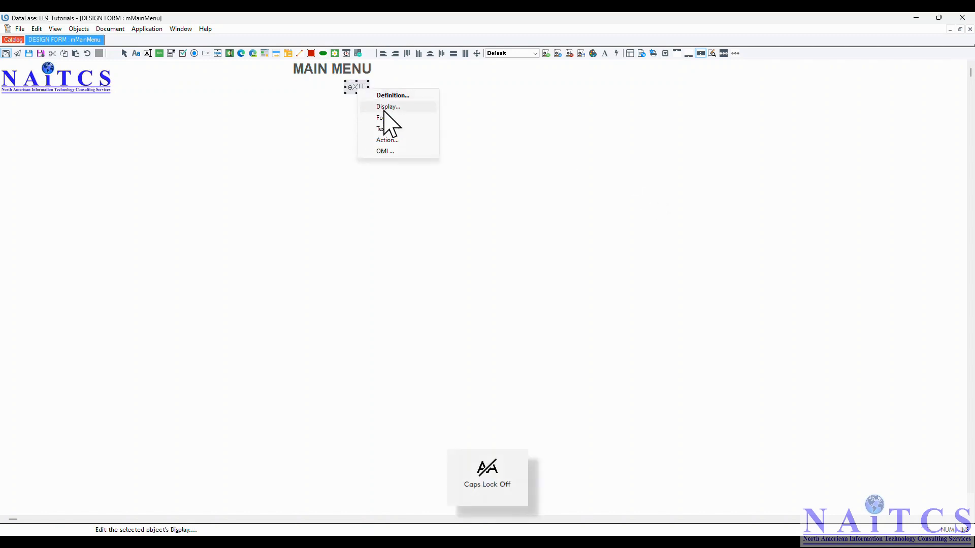
click(383, 128)
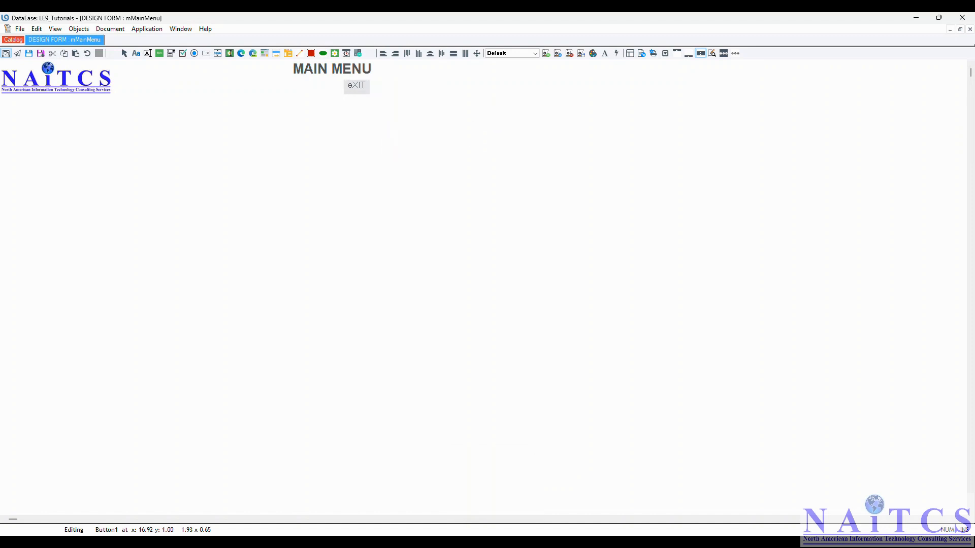
text(Exit)
click(483, 100)
click(483, 100)
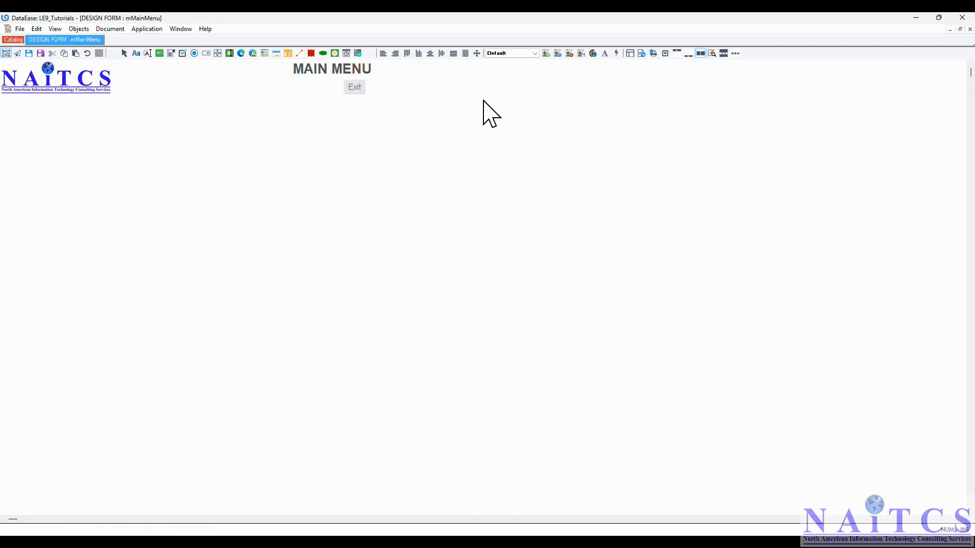
Set the Exit button's action to Exit DataEase
right_click(358, 93)
click(384, 144)
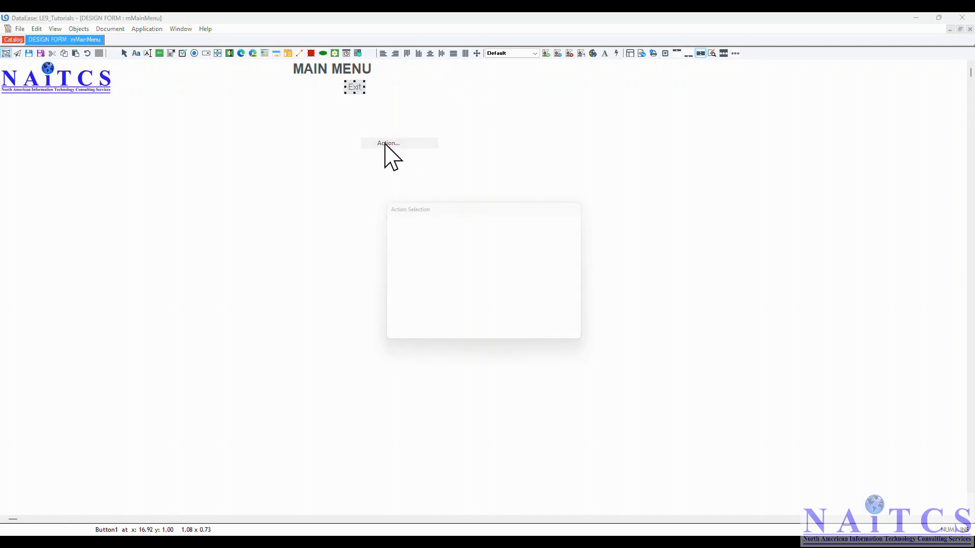
click(461, 234)
click(461, 234)
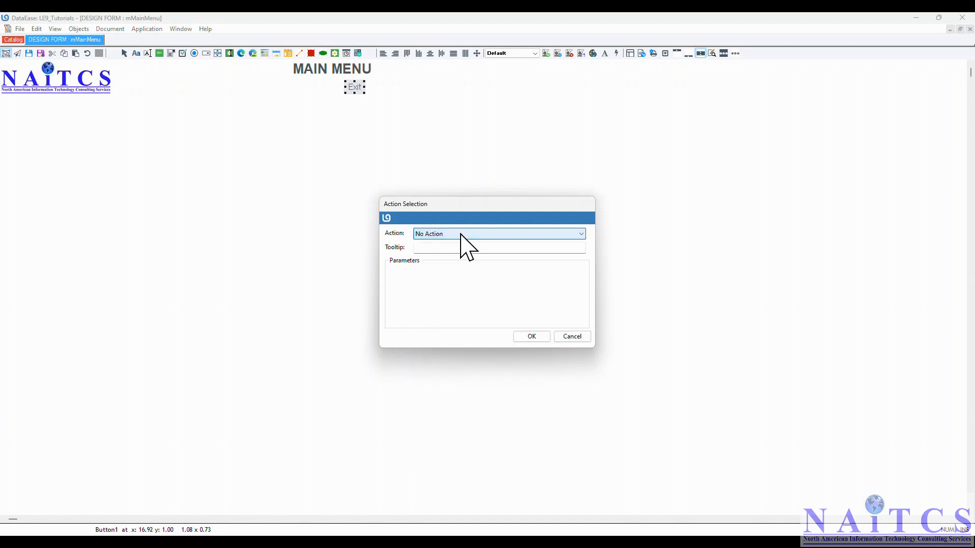
key(e)
click(477, 234)
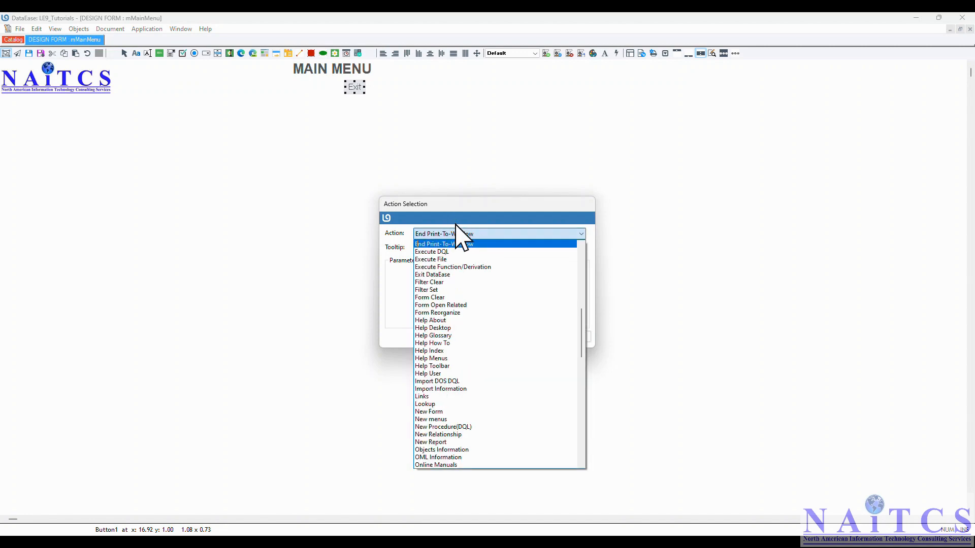
click(442, 274)
click(530, 337)
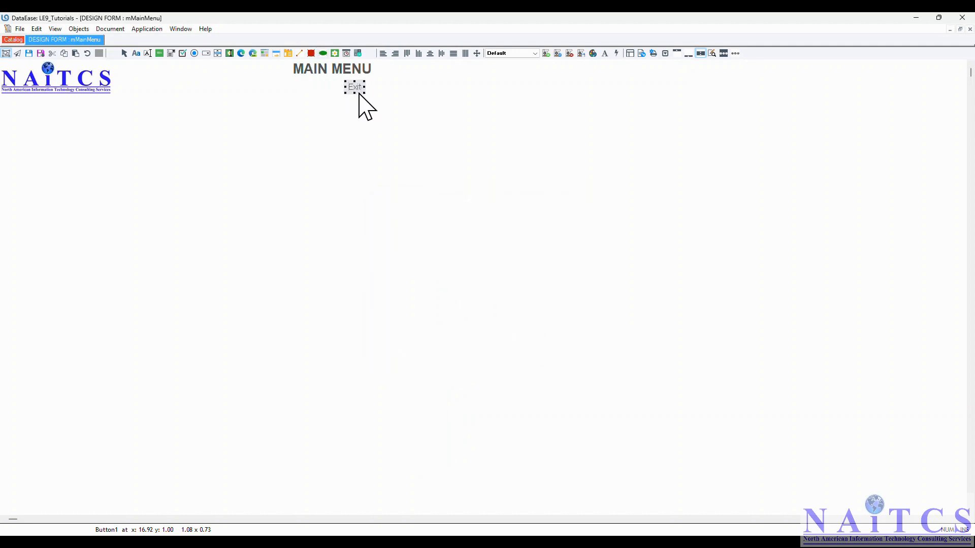
click(297, 145)
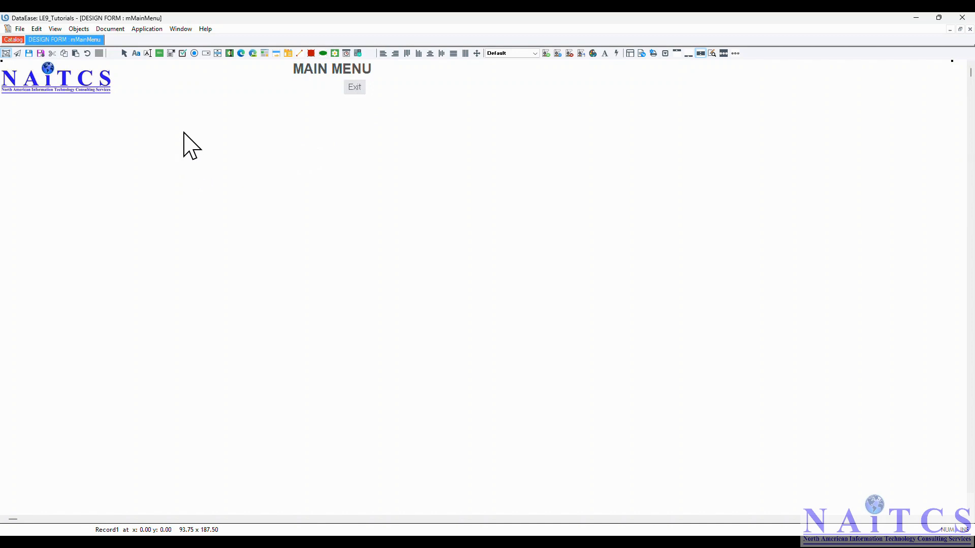
Add a wider button labelled 'Mailling List' below the Exit button
click(145, 147)
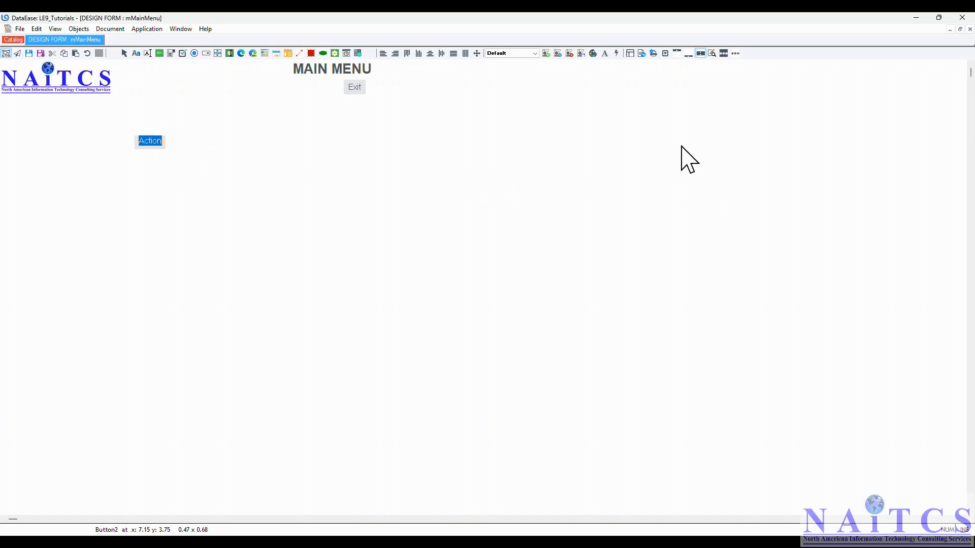
text(Mailling List)
key(Return)
drag(152, 142, 274, 148)
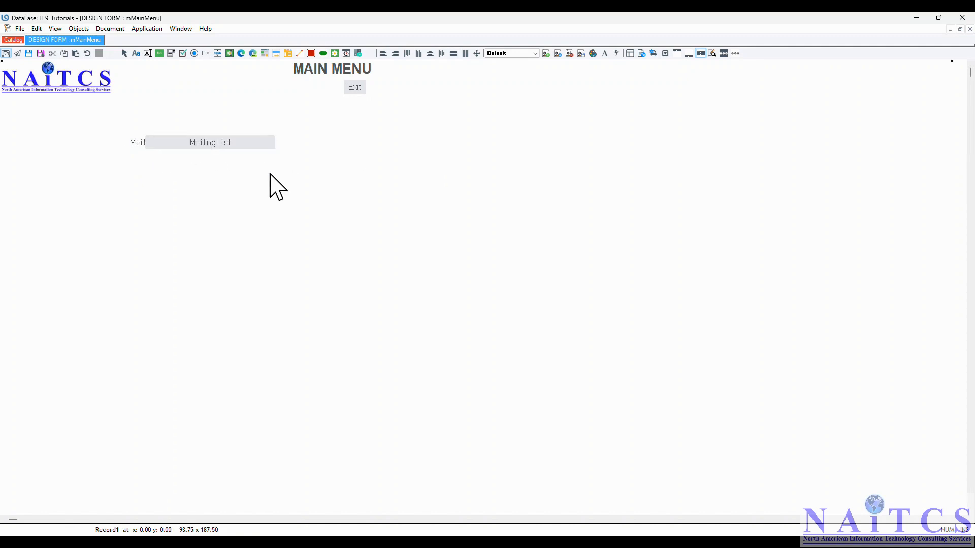
Give the Mailling List button a green fill and paste a copy of it
right_click(261, 143)
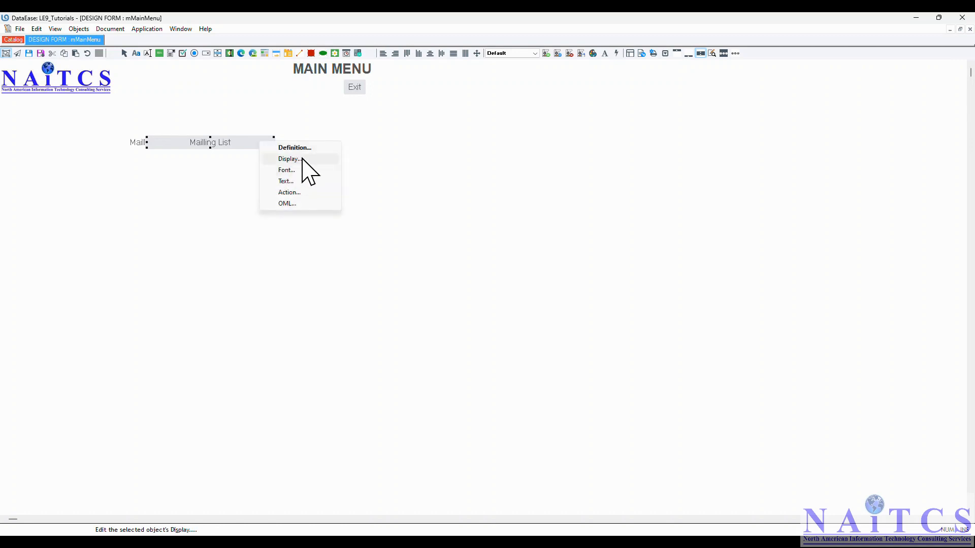
click(300, 159)
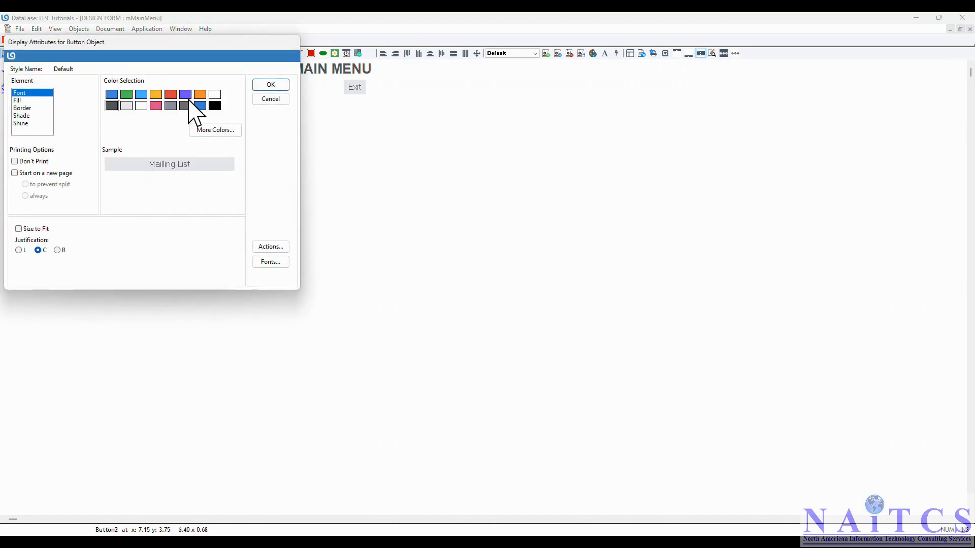
click(27, 101)
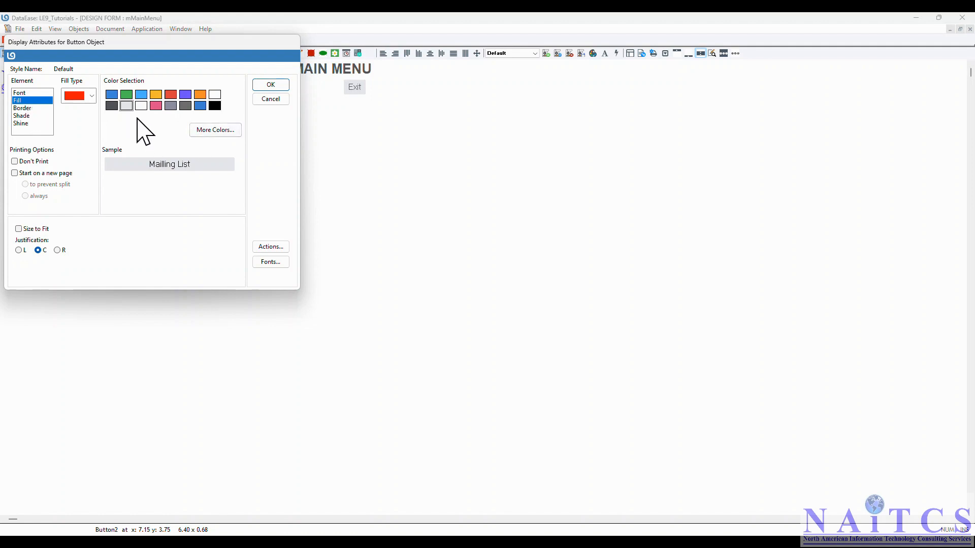
click(130, 96)
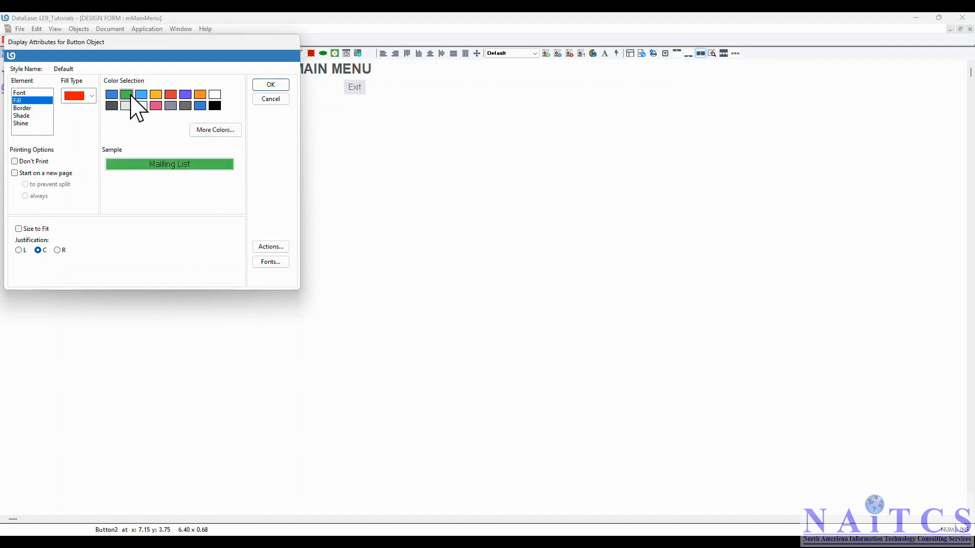
click(279, 86)
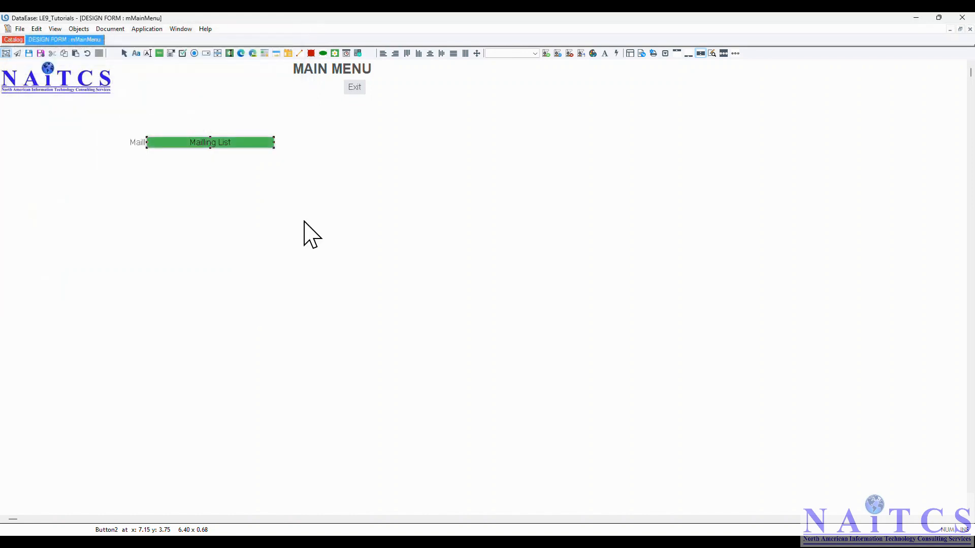
click(304, 221)
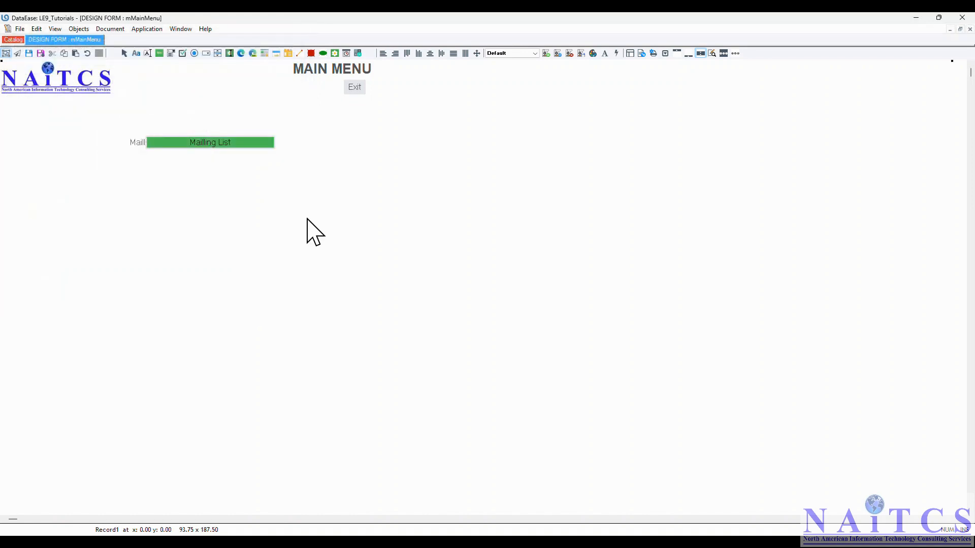
click(236, 144)
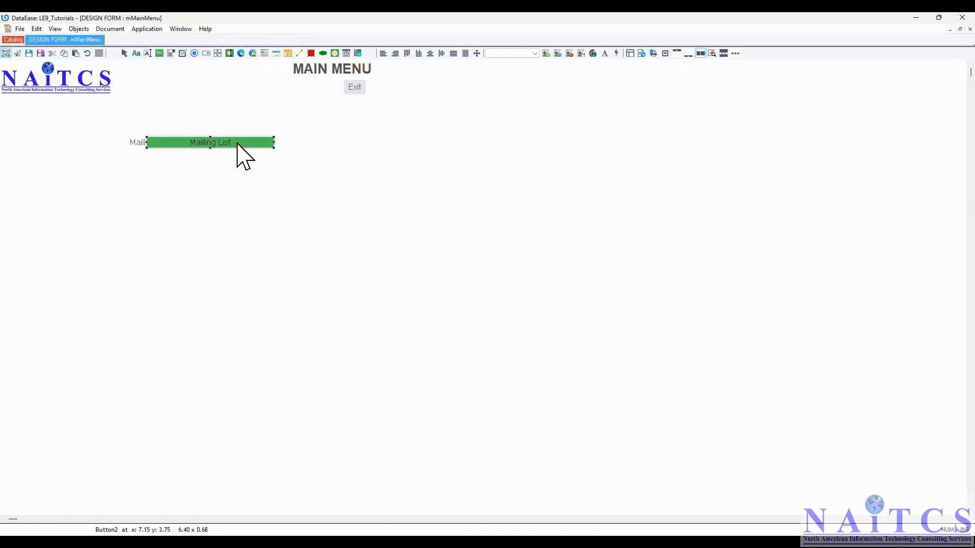
key(ctrl+c)
key(ctrl+v)
Place the pasted button below and caption it 'Mailling List Report Sorted by City'
click(148, 157)
right_click(199, 164)
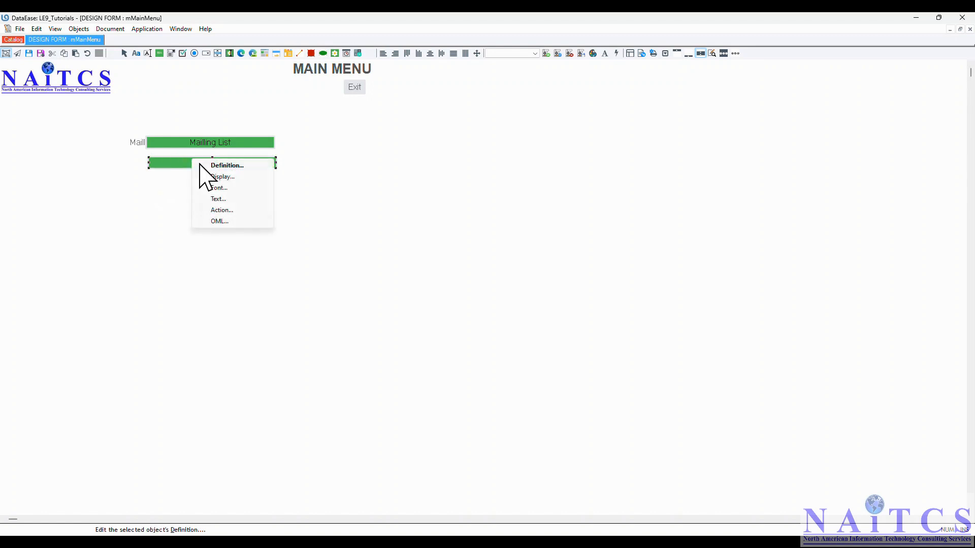
click(237, 198)
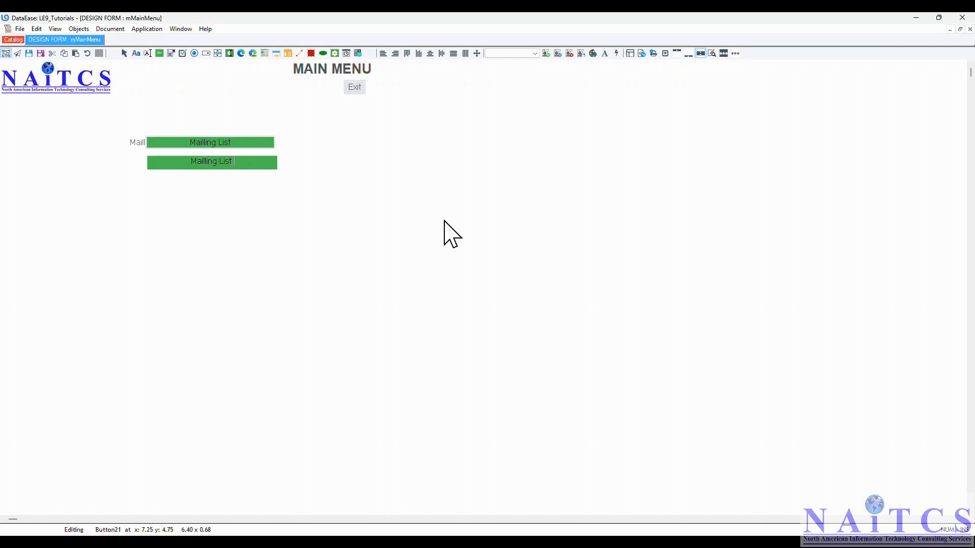
text(Report Sorted by City)
key(Return)
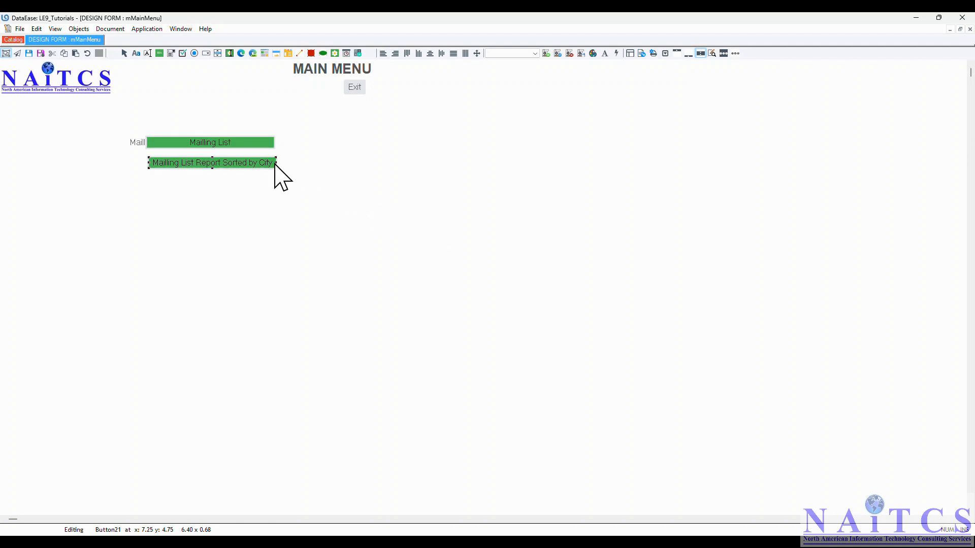
Widen the report button and the Mailling List button to match
drag(277, 163, 309, 145)
click(274, 142)
click(363, 222)
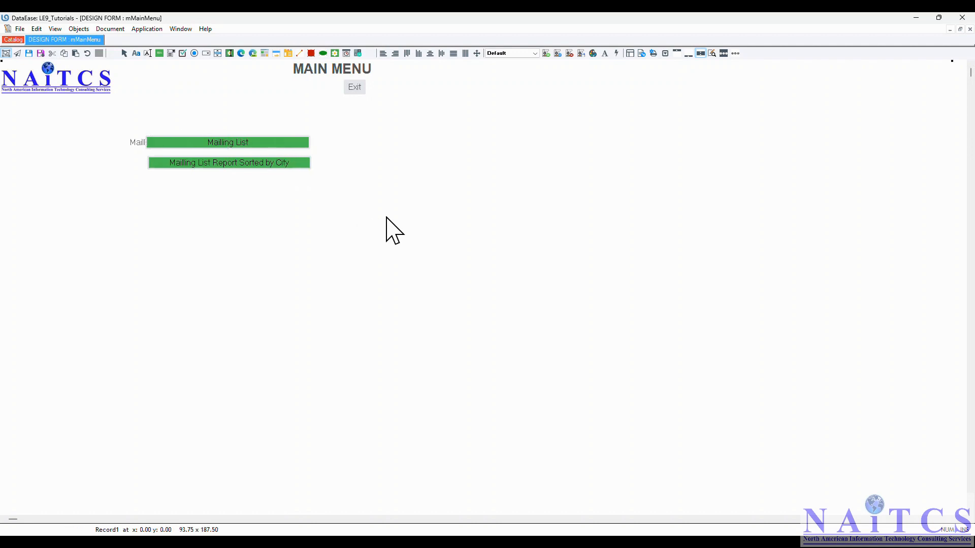
right_click(245, 145)
Set the Mailling List caption font to bold Arial 14
click(265, 167)
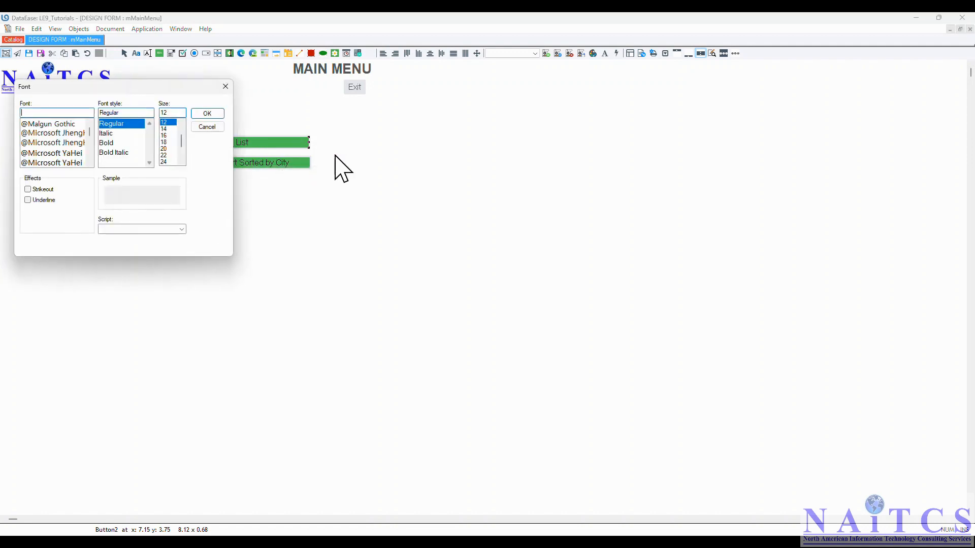
scroll(76, 135, down, 3)
click(34, 152)
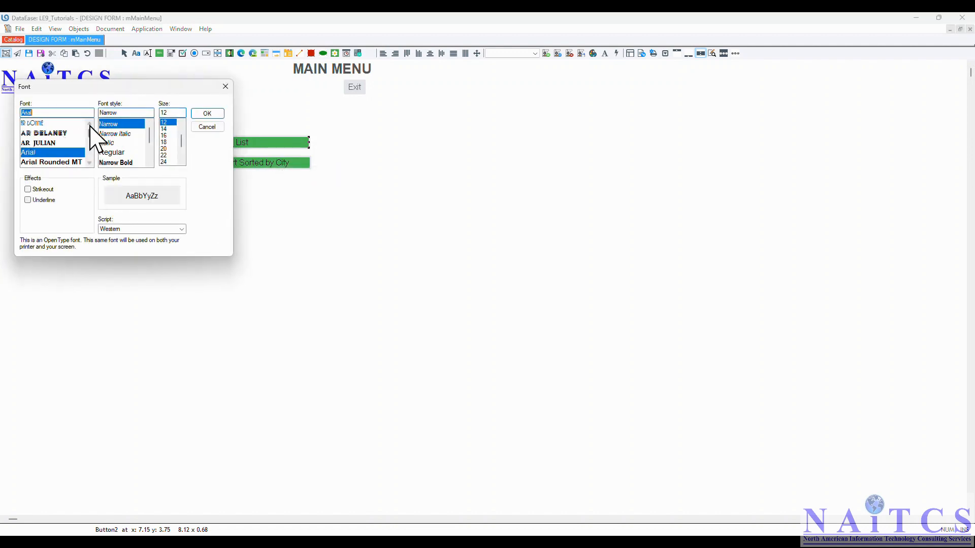
text(b)
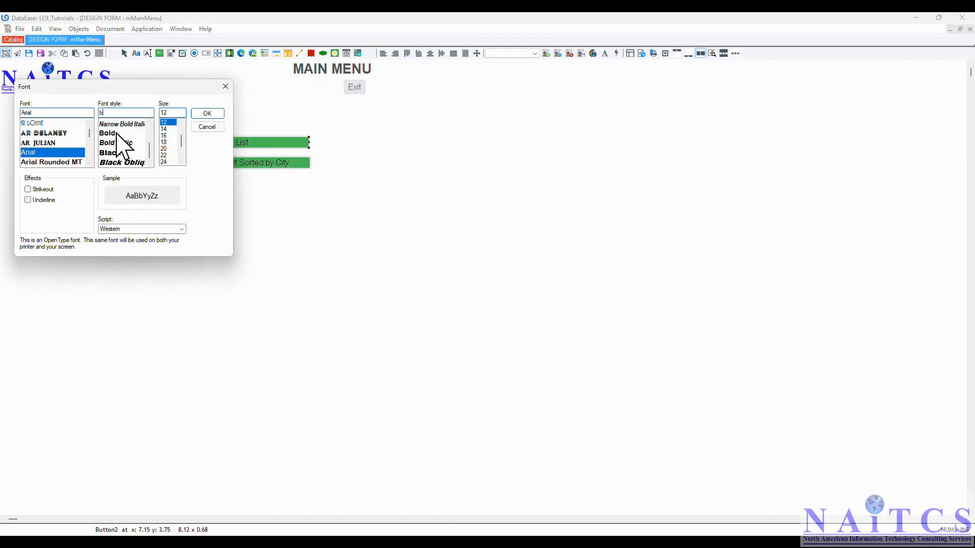
click(116, 133)
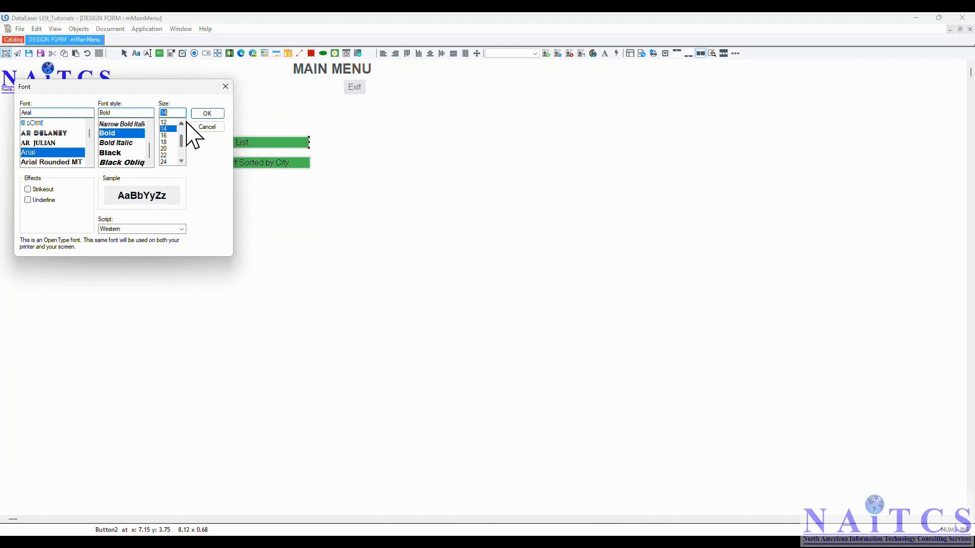
click(205, 114)
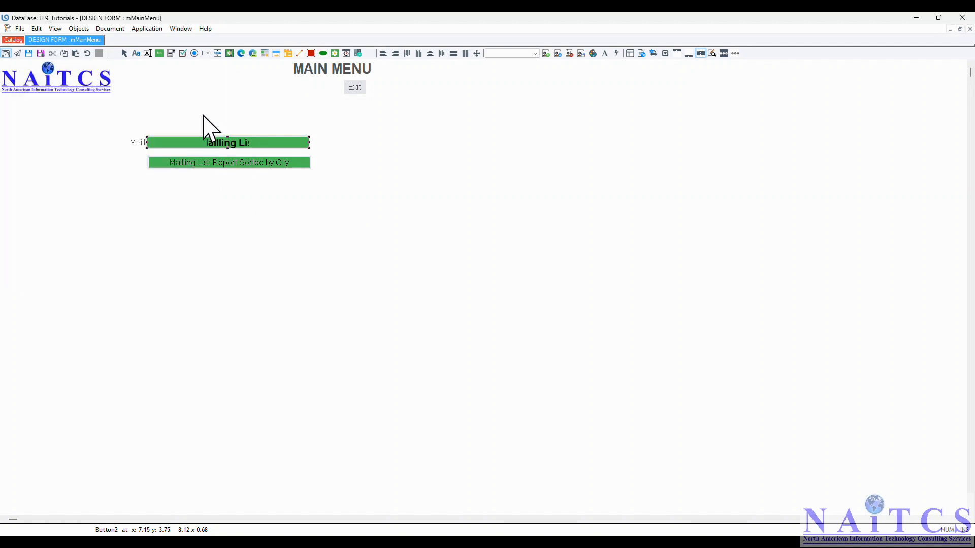
Turn on Size to Fit for the Mailling List button, then stretch it wider
right_click(247, 143)
click(270, 160)
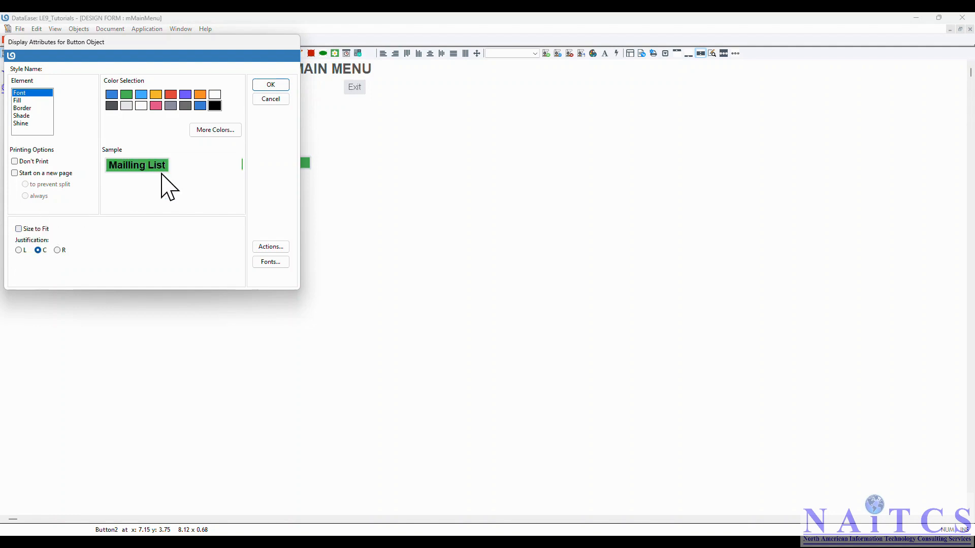
click(35, 227)
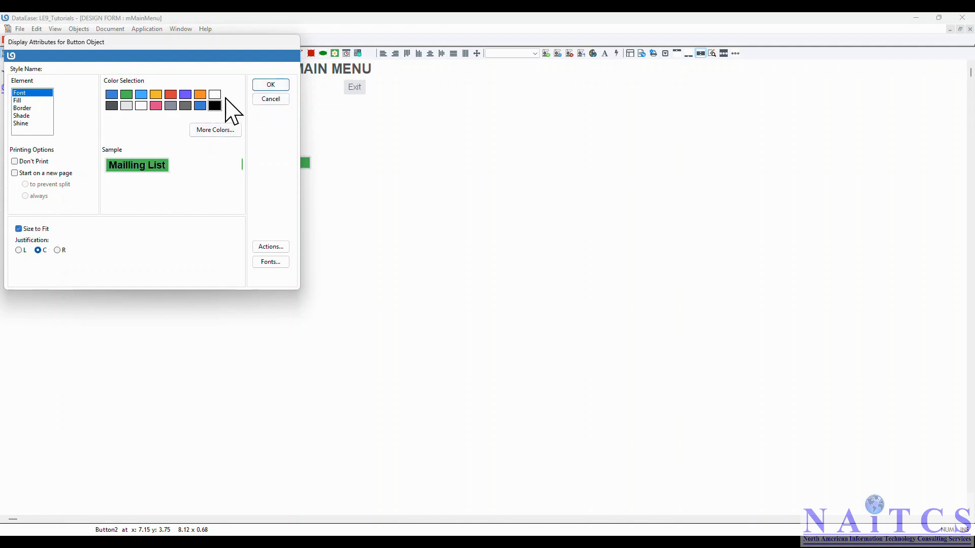
click(270, 85)
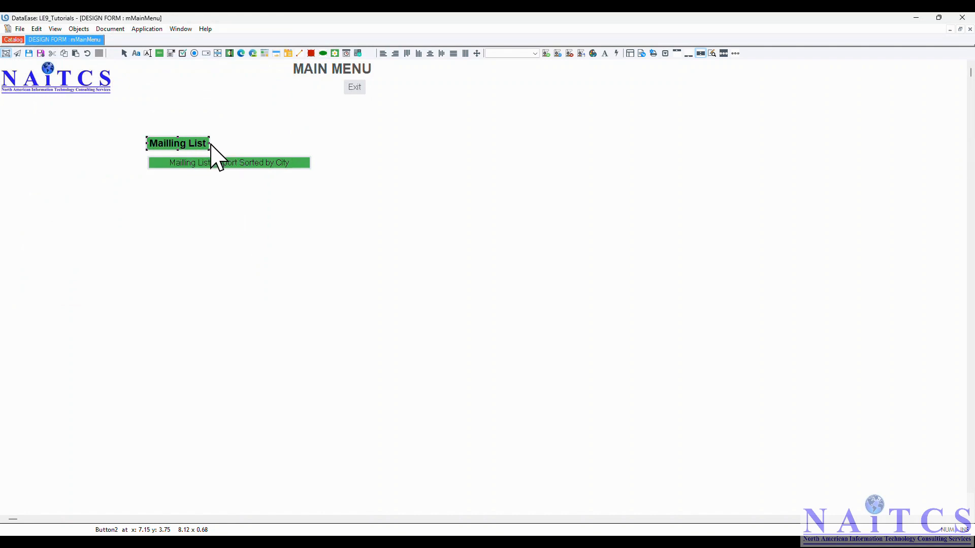
drag(209, 143, 313, 150)
Set the report button's caption font to bold Arial 14
right_click(242, 161)
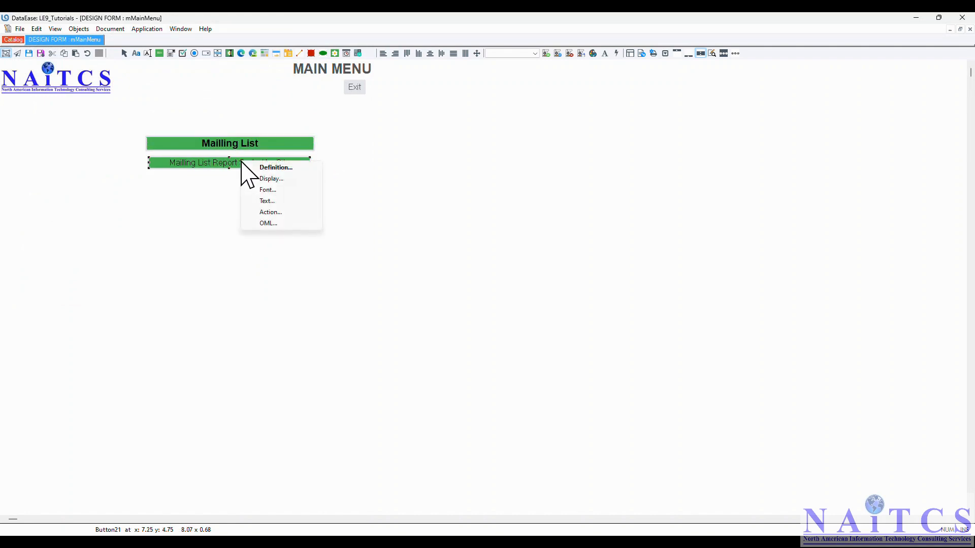
click(268, 190)
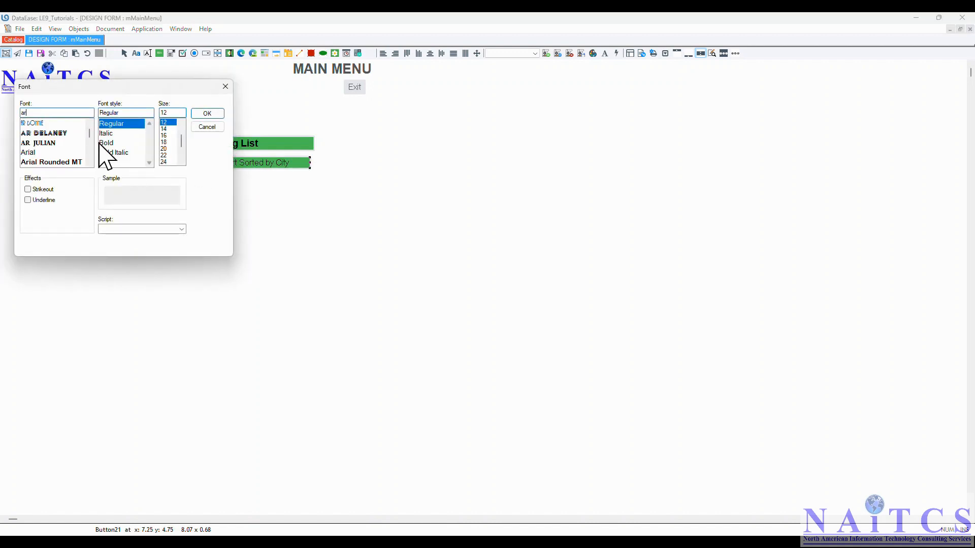
click(31, 153)
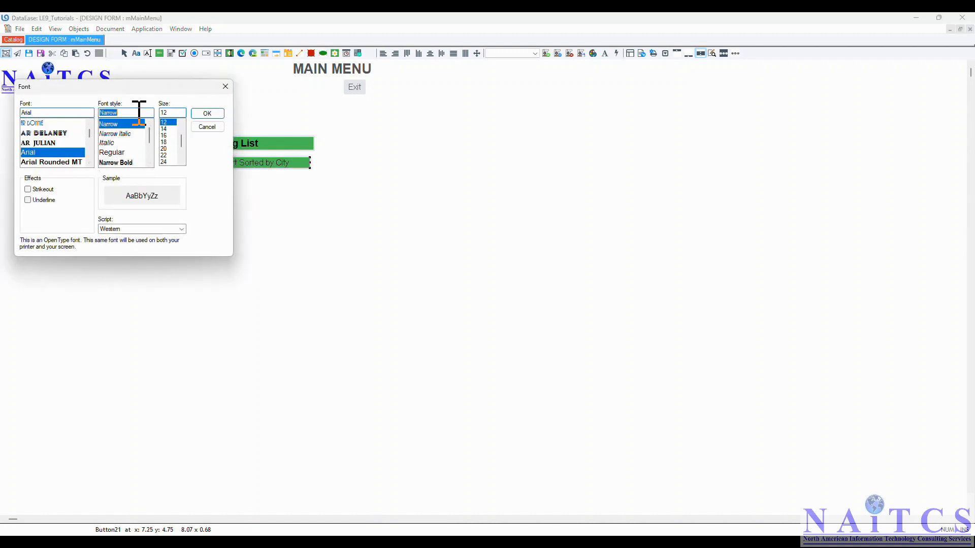
text(v)
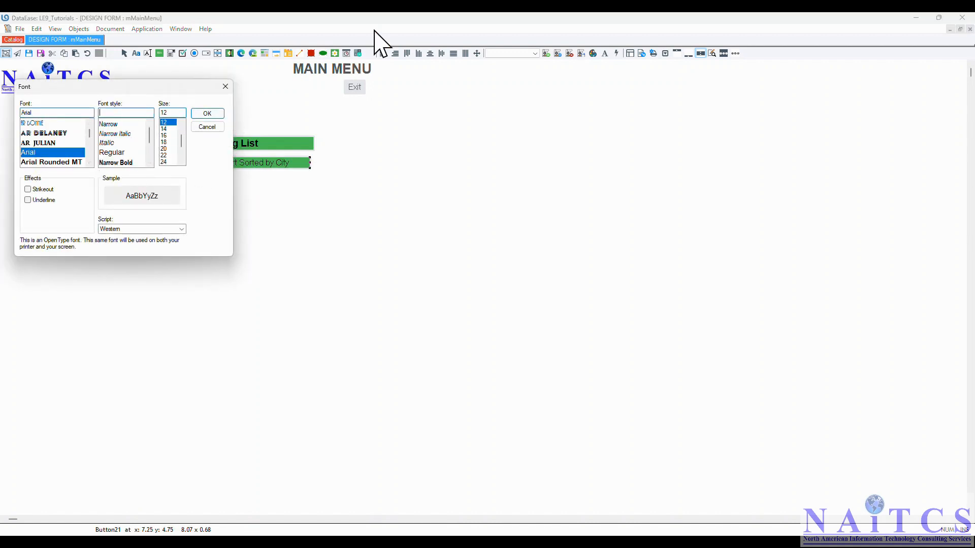
scroll(127, 152, down, 3)
click(120, 135)
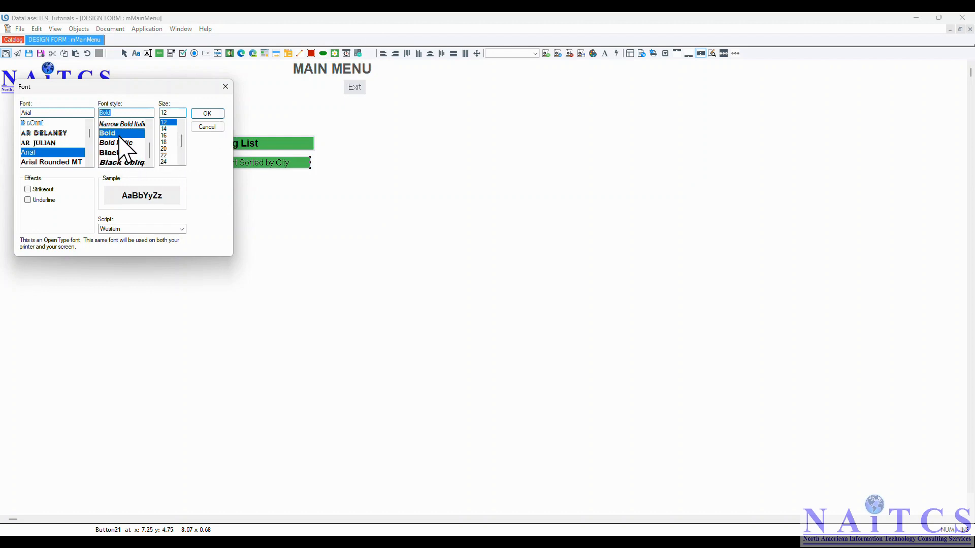
click(164, 128)
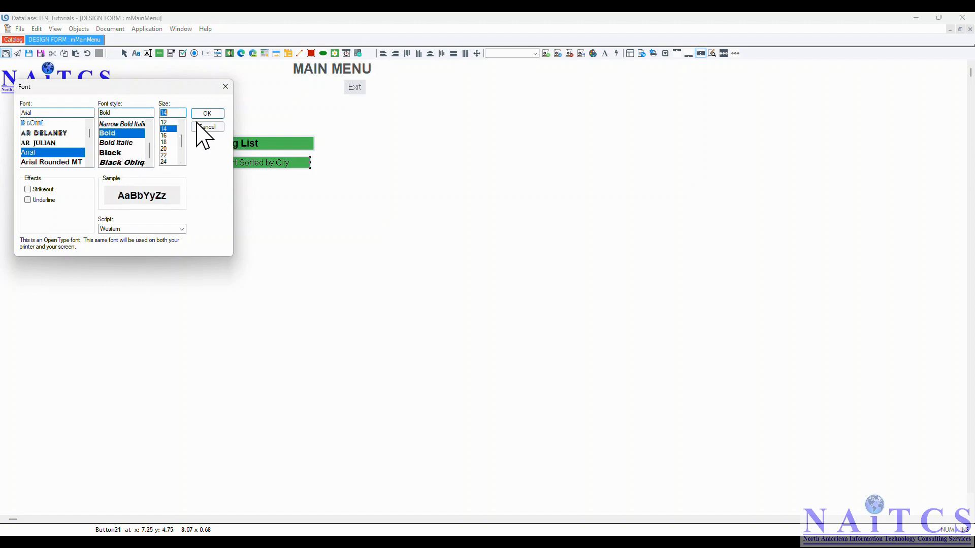
click(207, 114)
Turn on Size to Fit for the report button and widen it to show its label
right_click(235, 163)
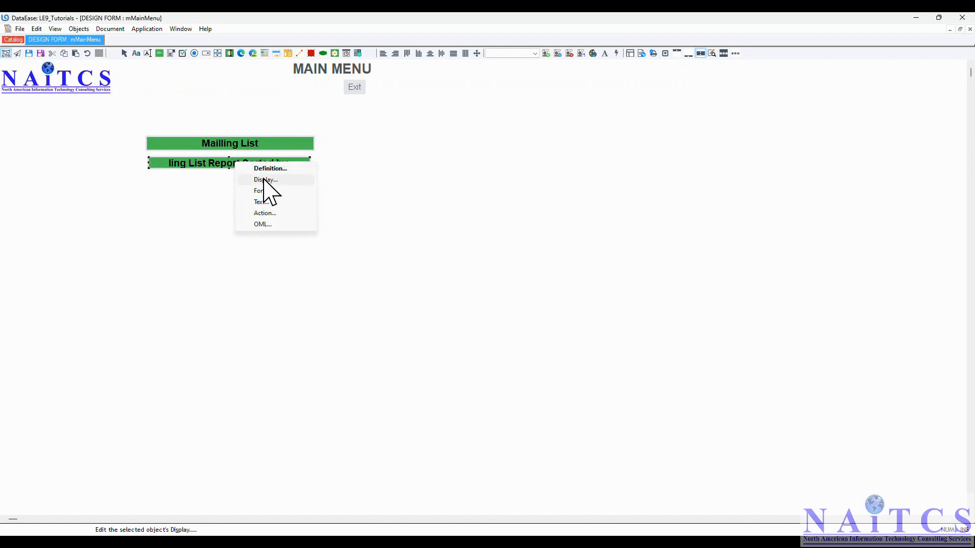
click(263, 179)
click(31, 230)
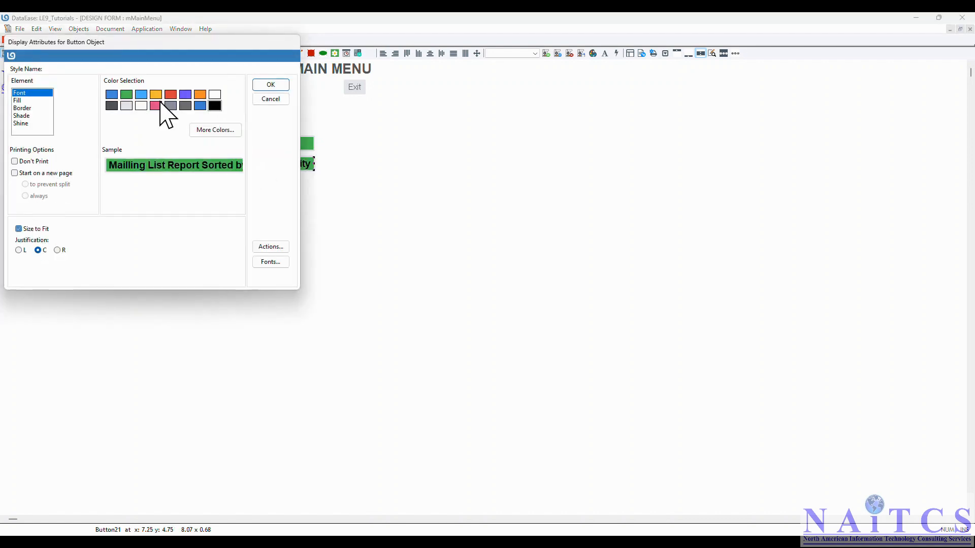
click(267, 86)
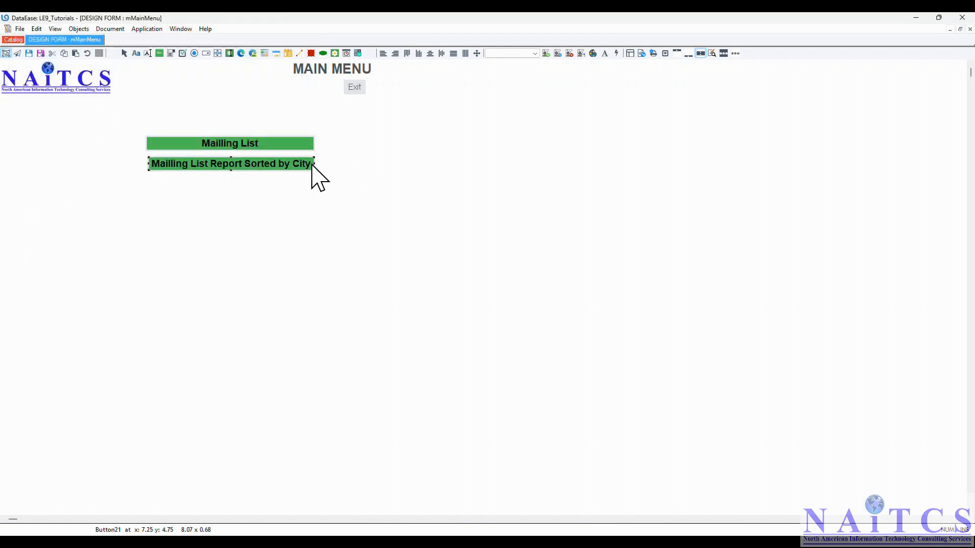
drag(315, 165, 340, 167)
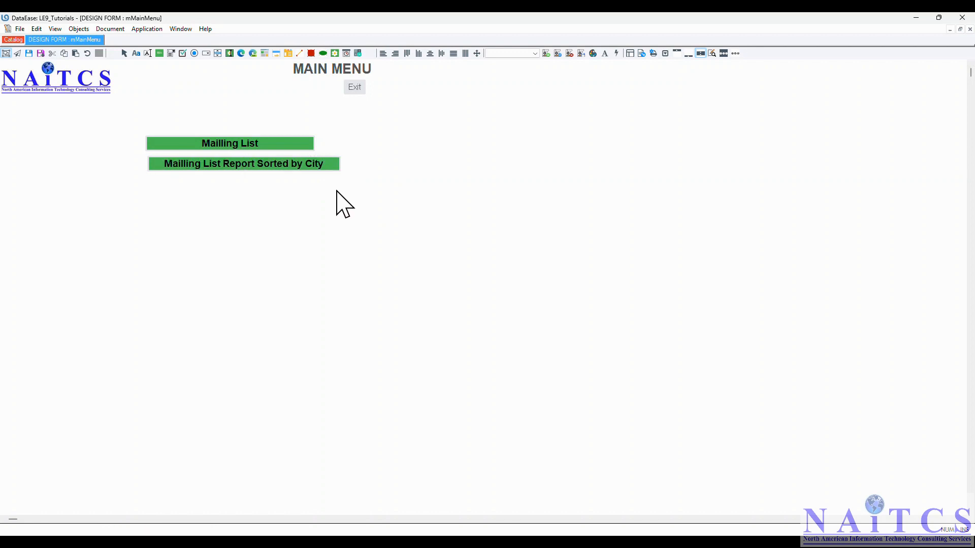
Give both green buttons identical width and height, then align their left edges
click(336, 191)
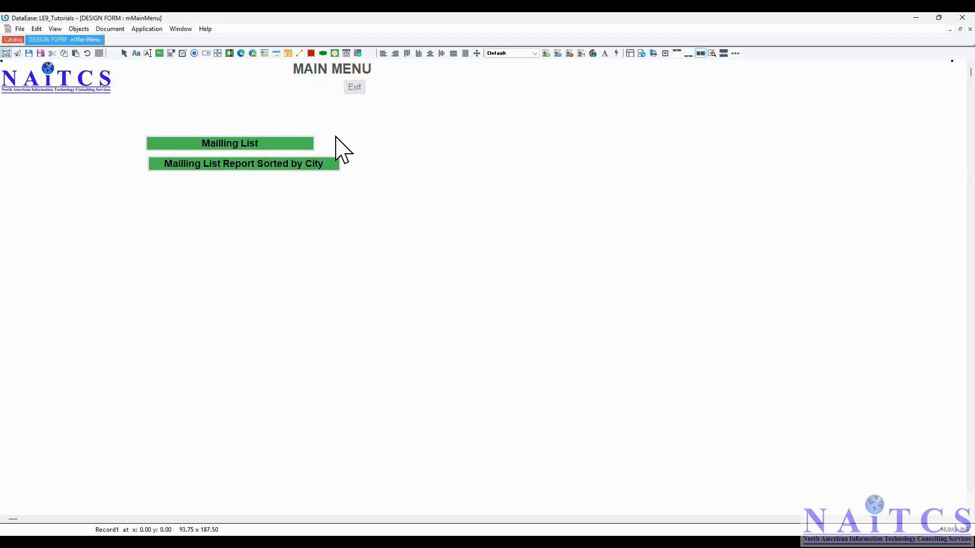
click(287, 143)
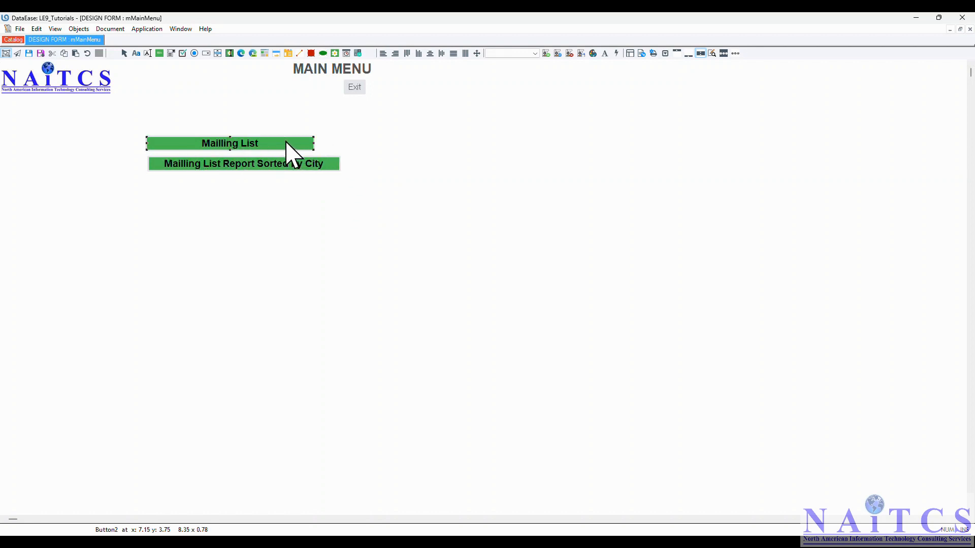
shift+click(262, 165)
click(37, 29)
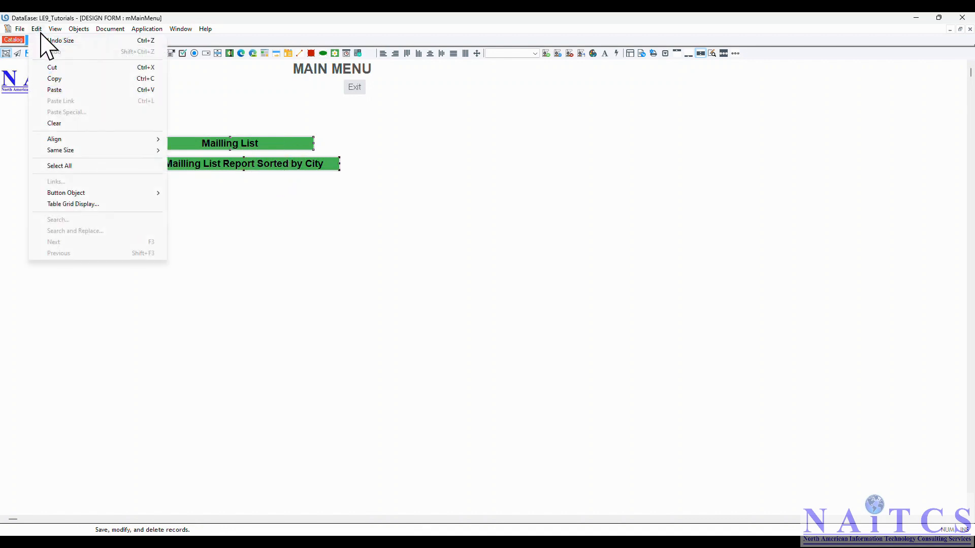
mouse_move(156, 150)
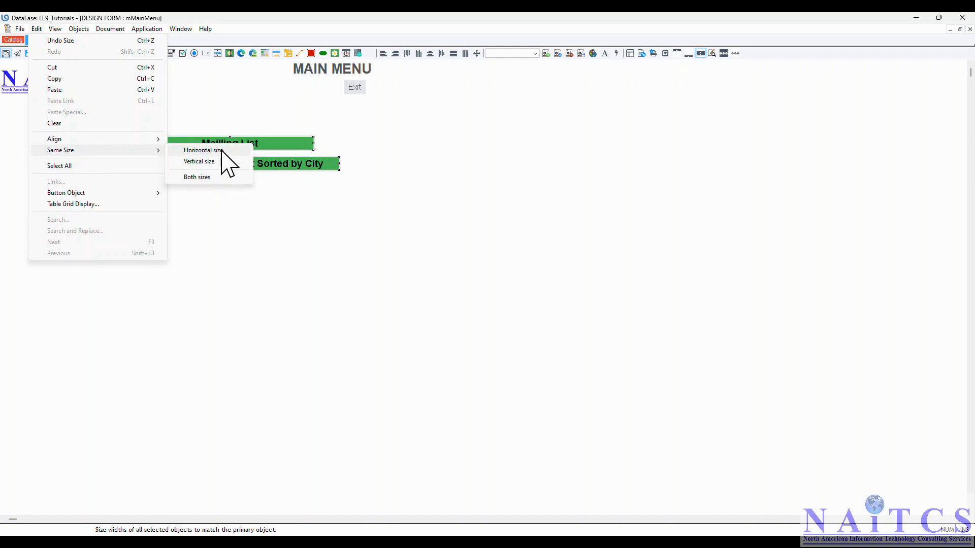
click(192, 177)
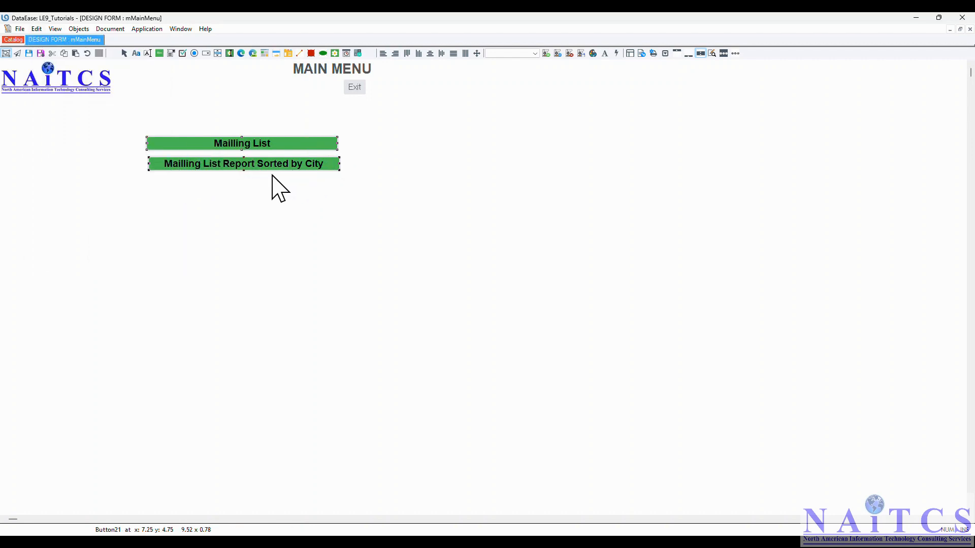
click(383, 53)
click(372, 195)
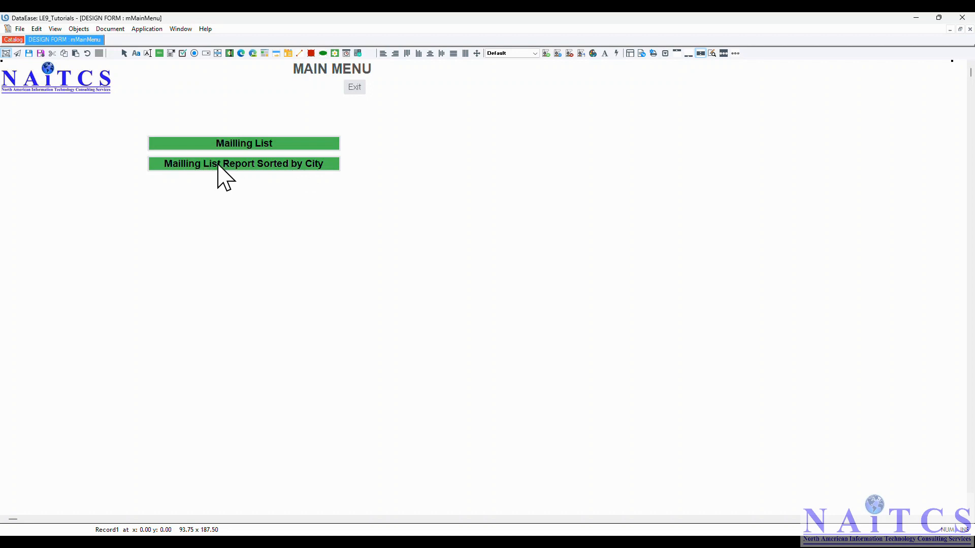
Change the Mailling List Report Sorted by City button's fill to orange in its Display settings
right_click(299, 165)
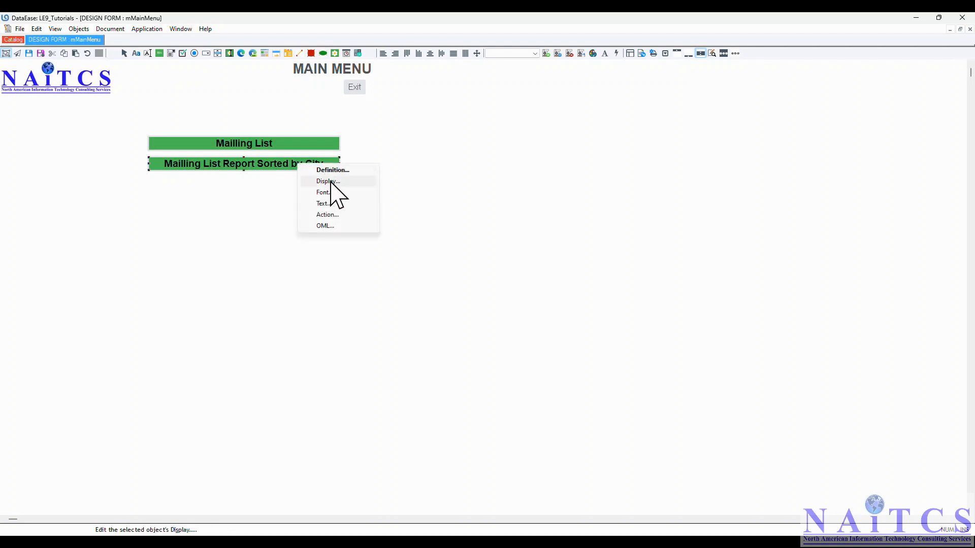
click(329, 182)
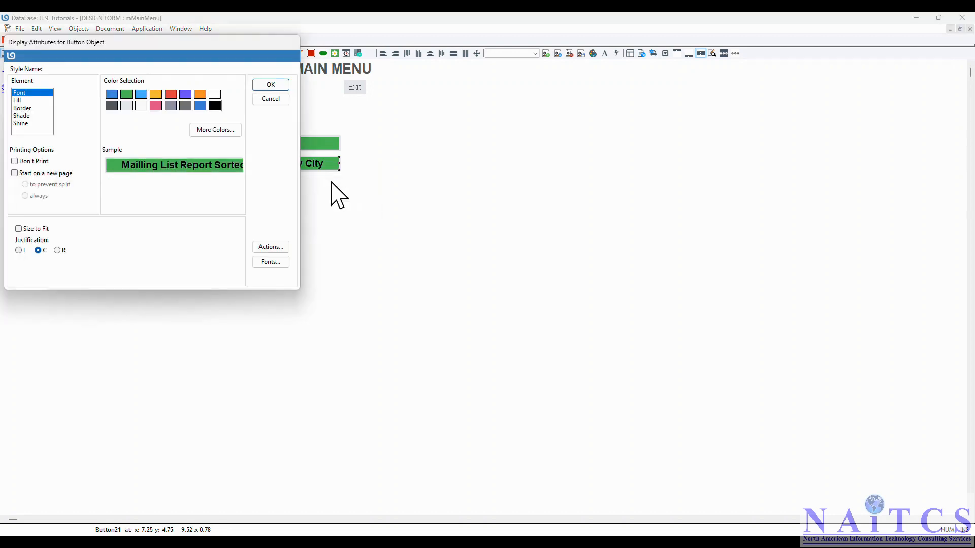
click(19, 101)
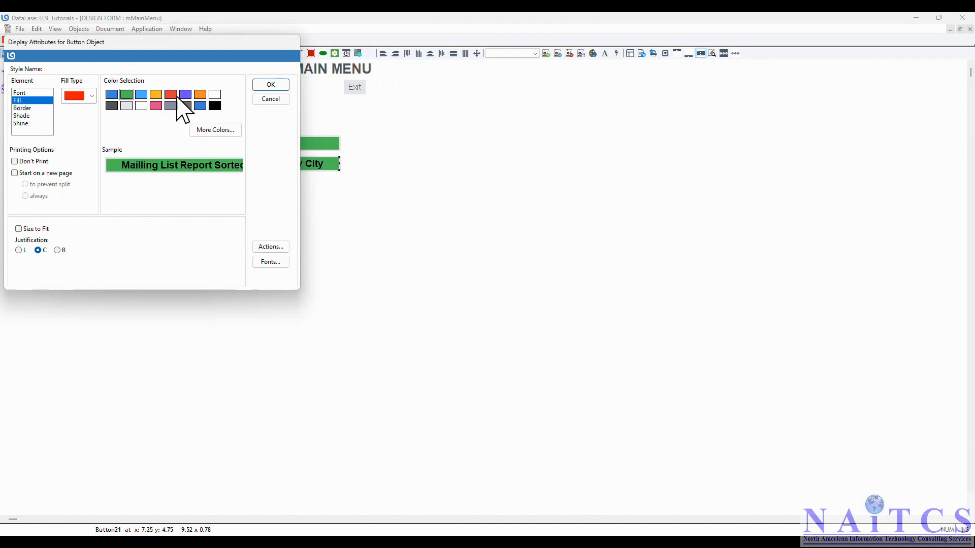
click(155, 95)
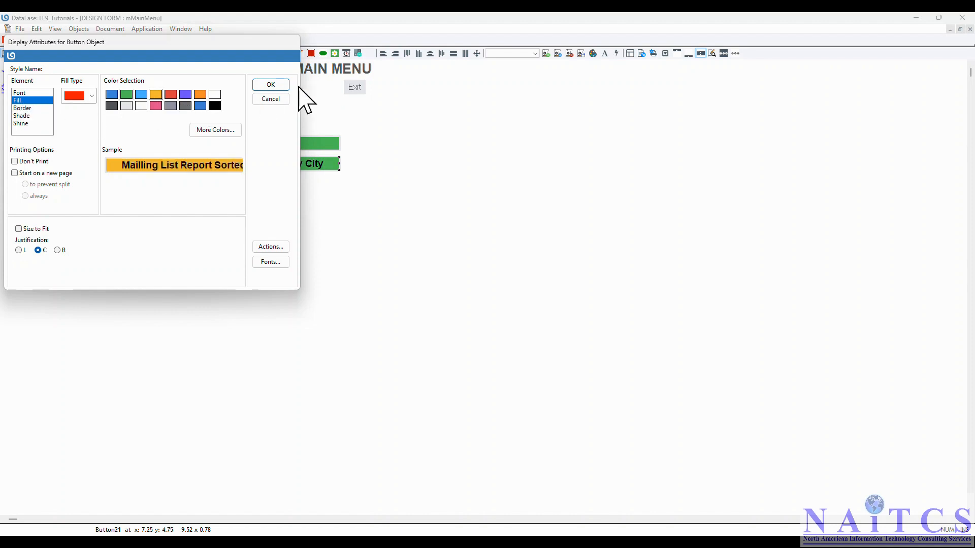
click(276, 86)
click(179, 184)
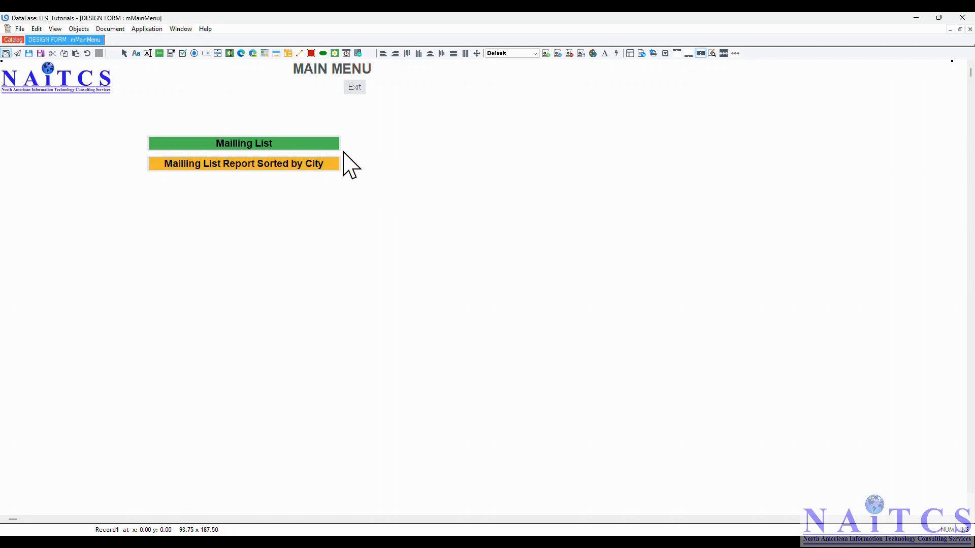
Assign the Mailling List button the Open Form action targeting the MaillingList form
right_click(272, 144)
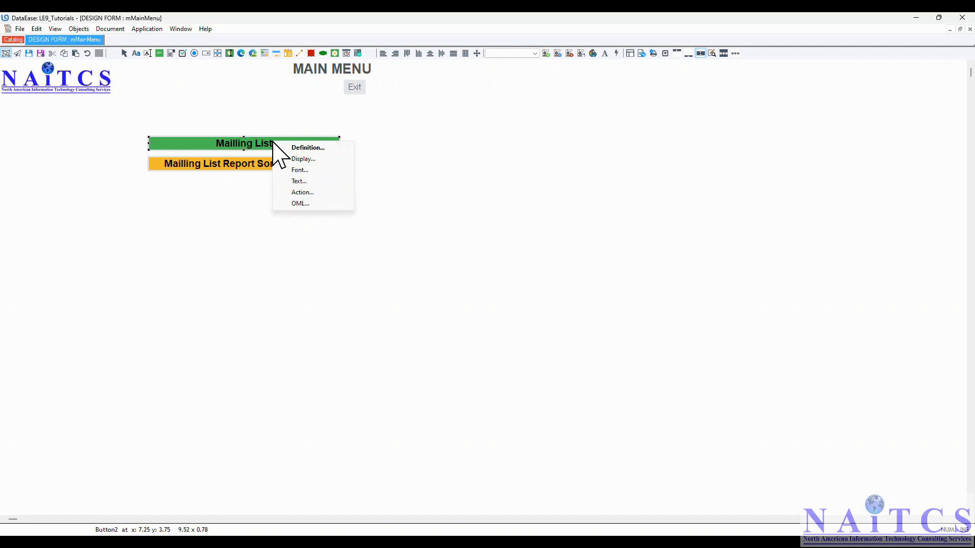
click(295, 190)
click(469, 234)
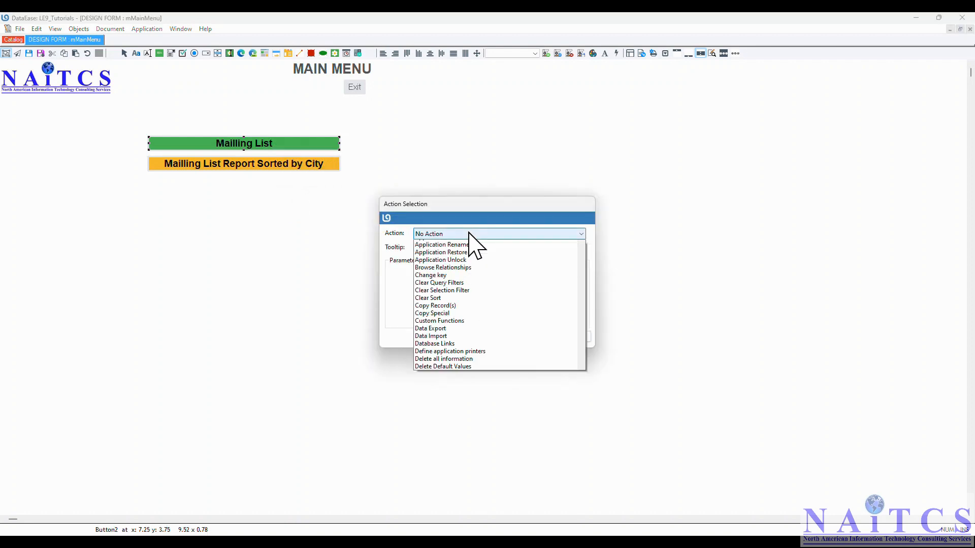
click(469, 235)
click(470, 235)
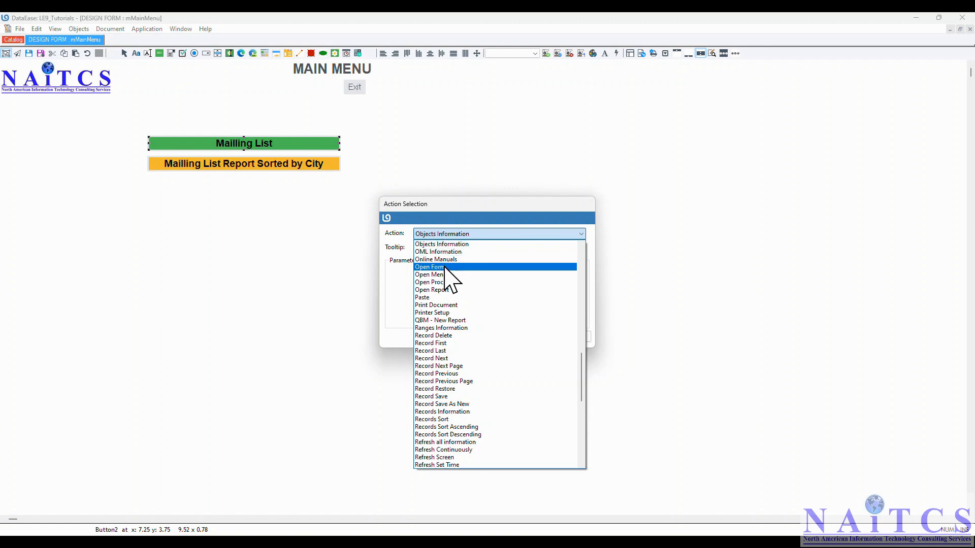
click(445, 267)
click(449, 277)
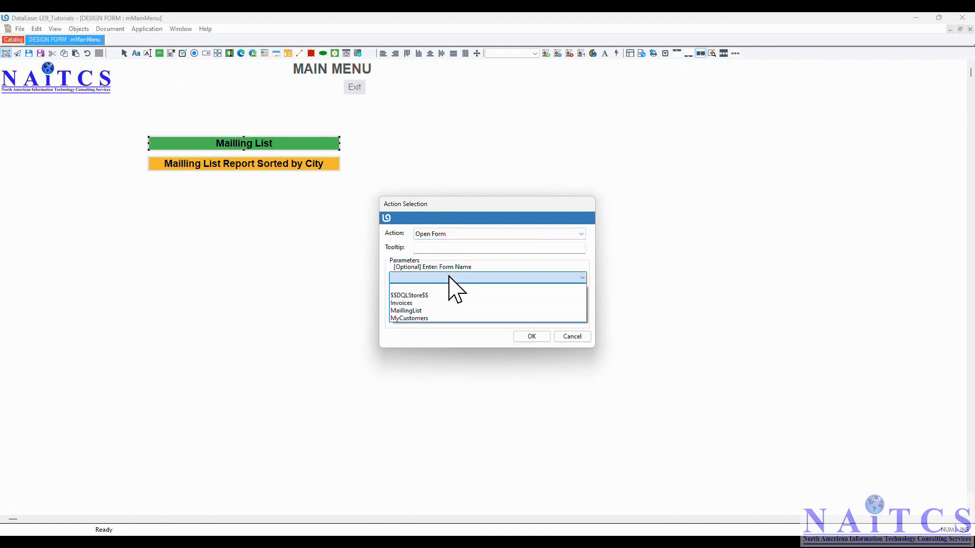
click(425, 310)
click(528, 337)
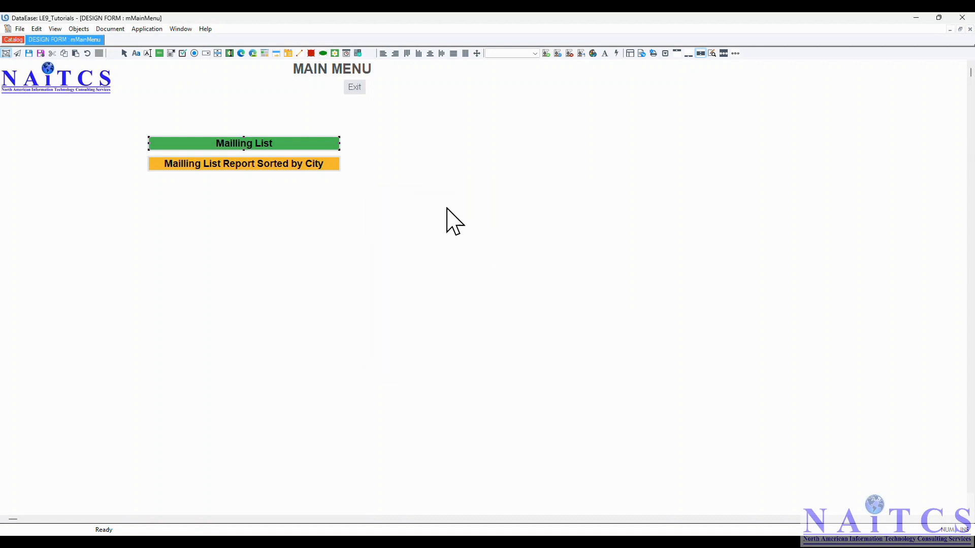
Set the orange report button's action to Open Procedure running MaillingListSortedByCity
right_click(293, 164)
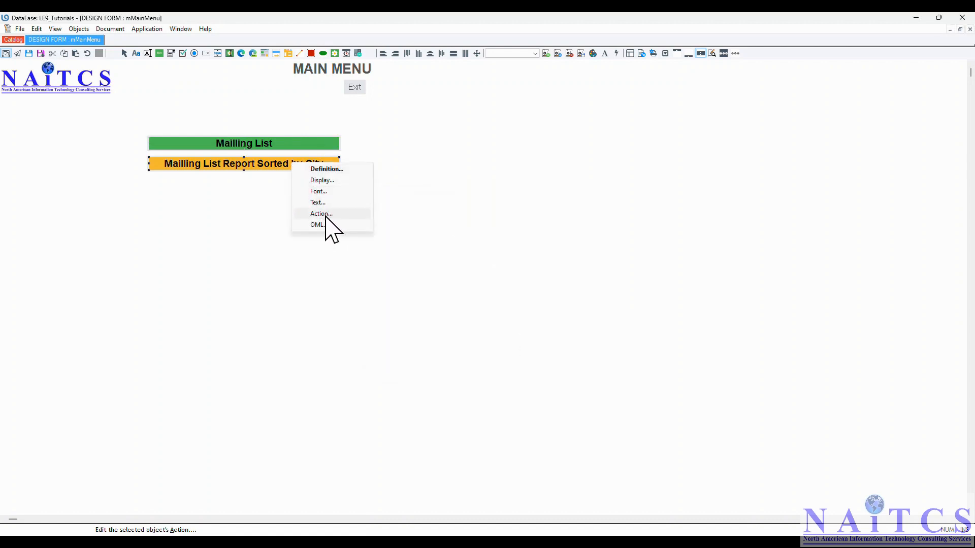
click(325, 217)
key(o)
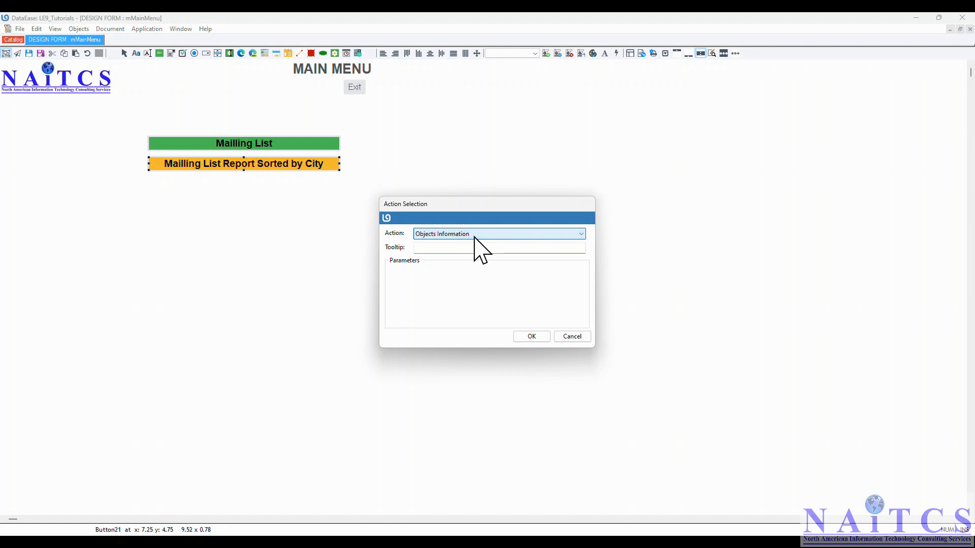
click(475, 234)
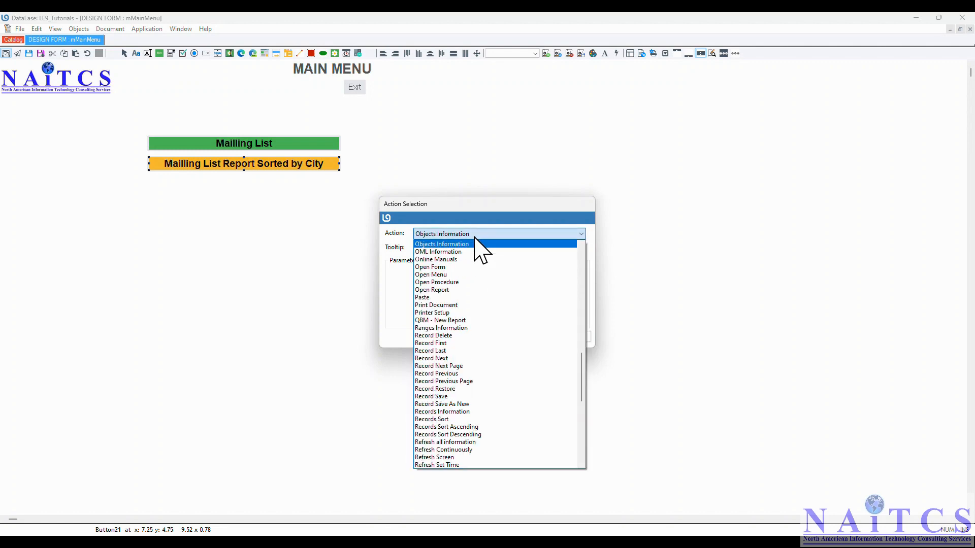
click(448, 282)
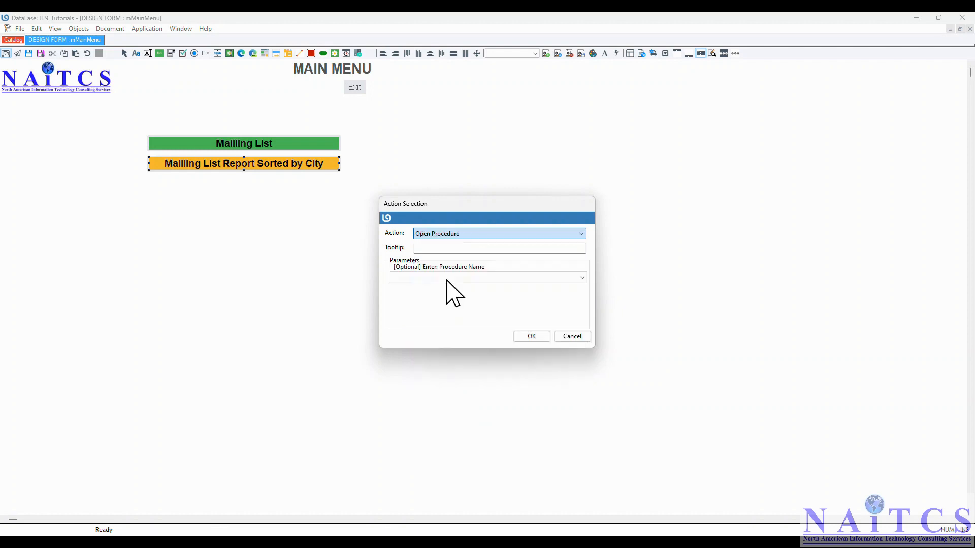
click(467, 279)
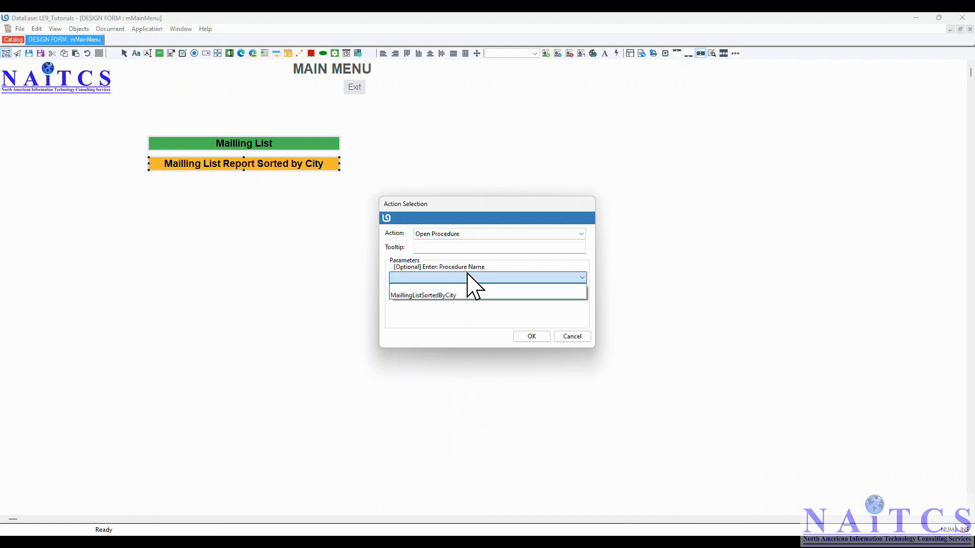
click(411, 295)
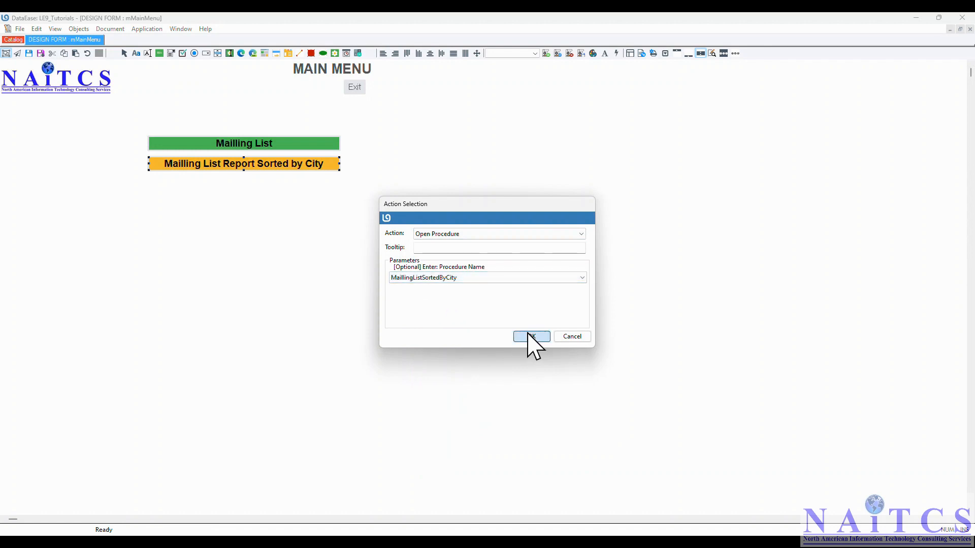
click(531, 336)
click(20, 29)
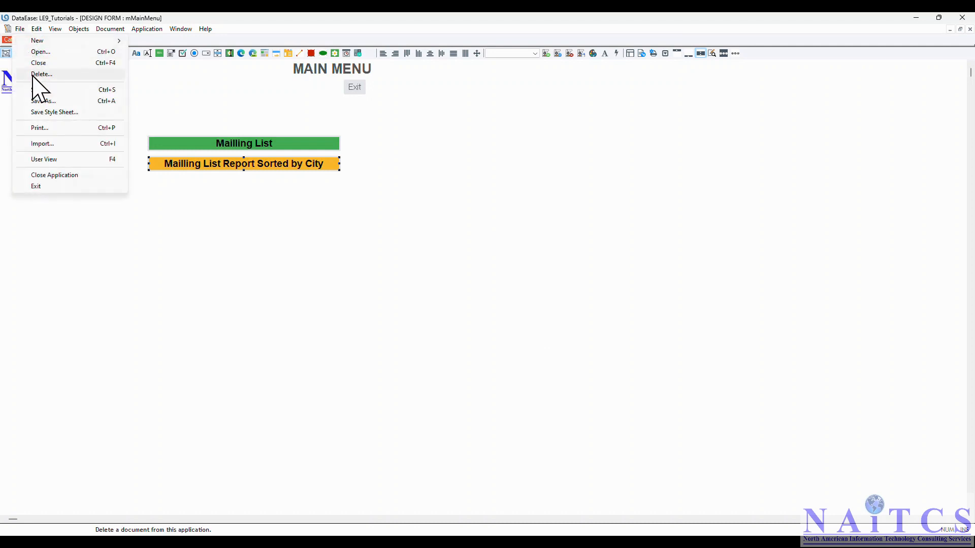
Save the main menu, test its Mailling List button, and open the MaillingList form in design mode
click(38, 89)
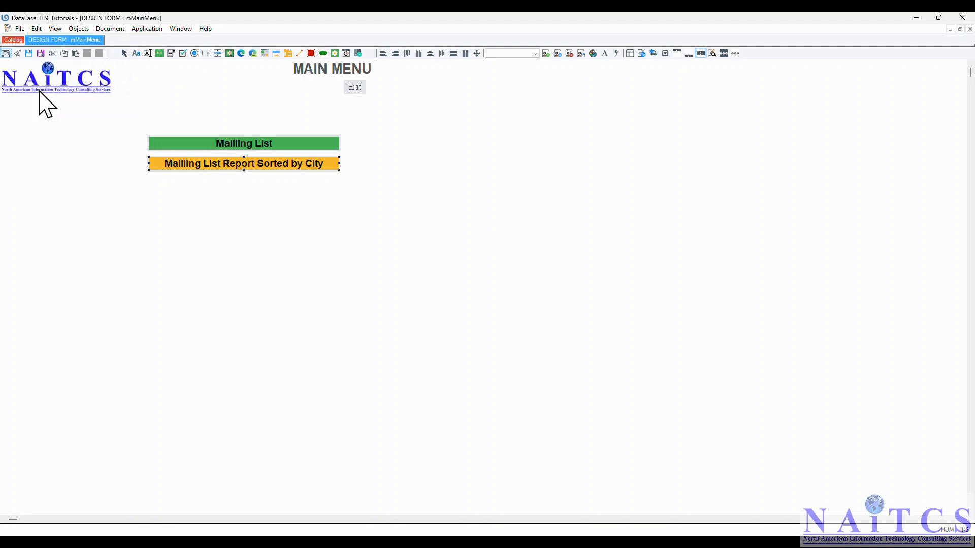
click(18, 53)
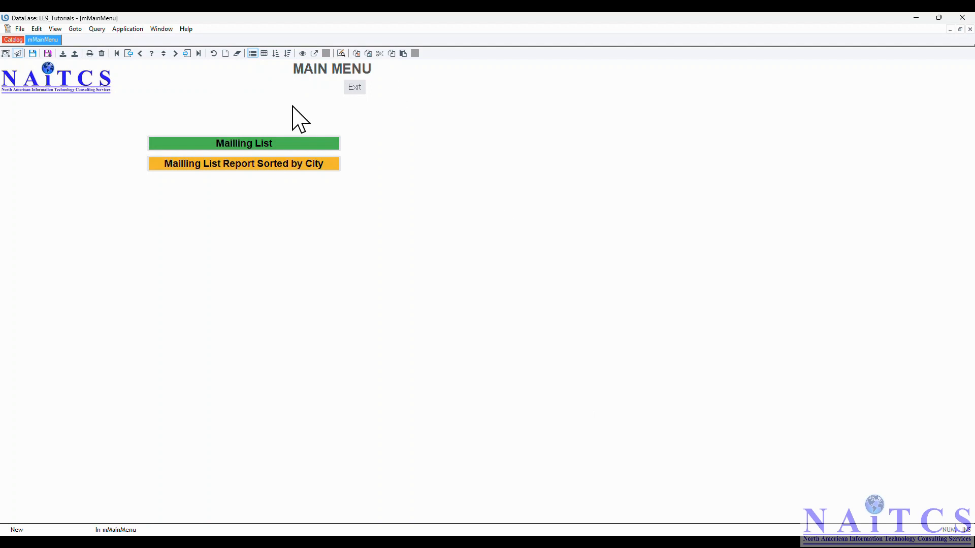
click(260, 146)
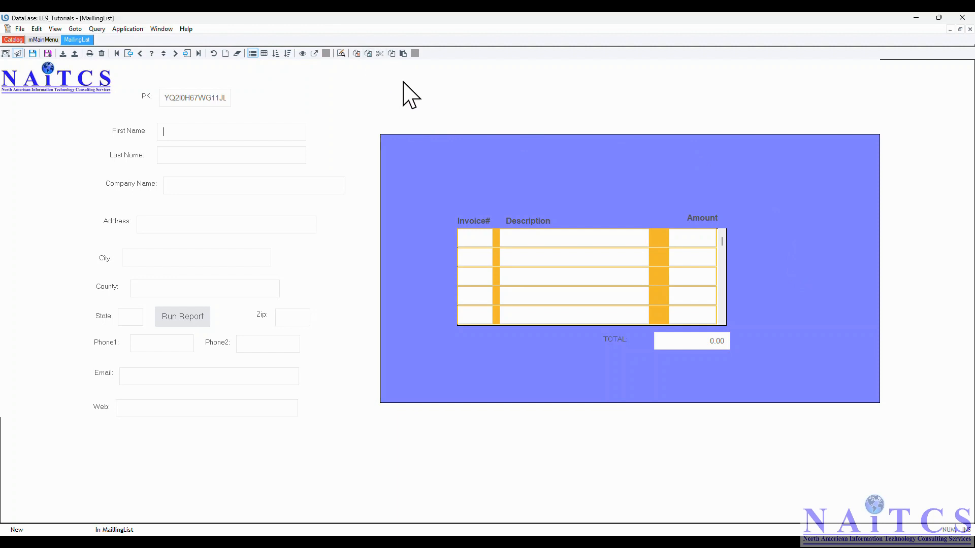
click(6, 53)
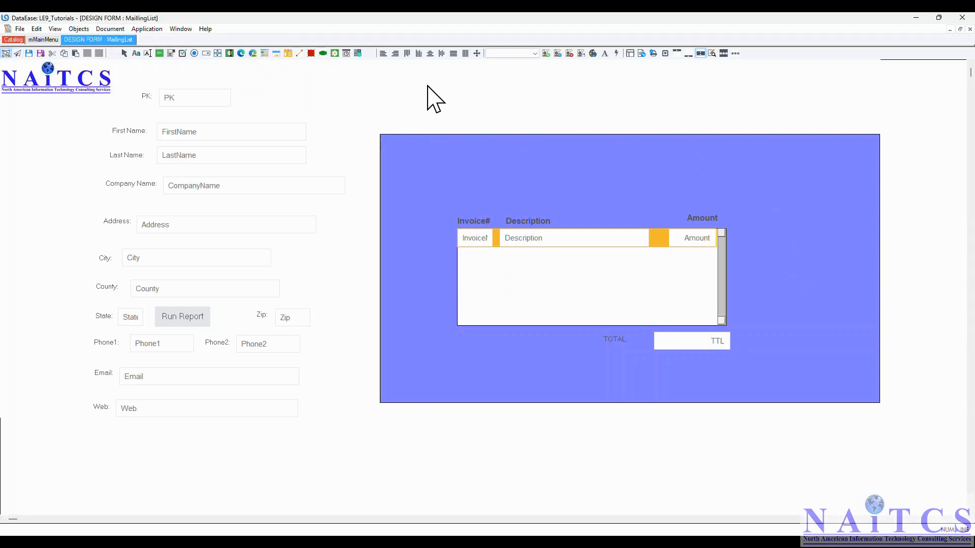
Place a new button labelled 'Exit' at the top of the MailingList form
click(389, 71)
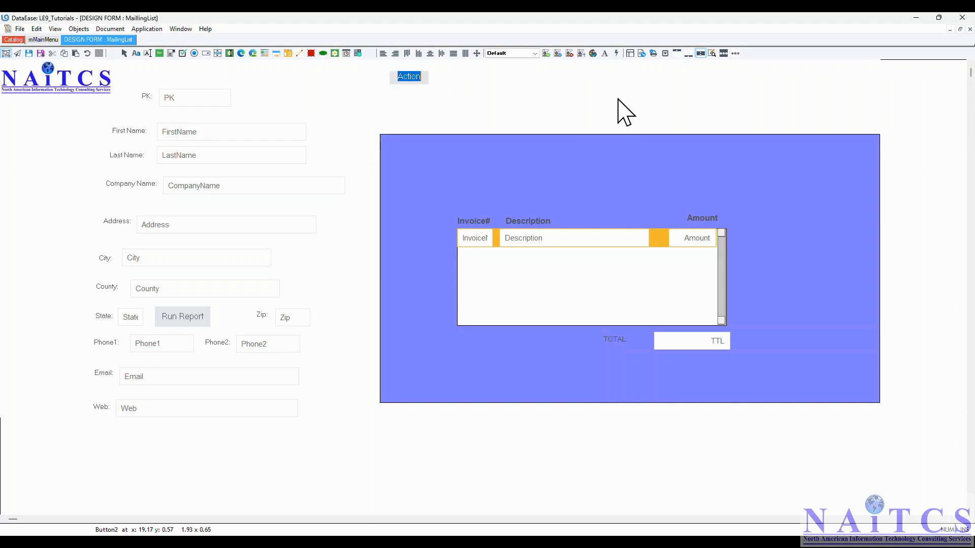
text(Exit)
key(Return)
Give the Exit button the Document Close action and save the form design with Ctrl+S
right_click(405, 80)
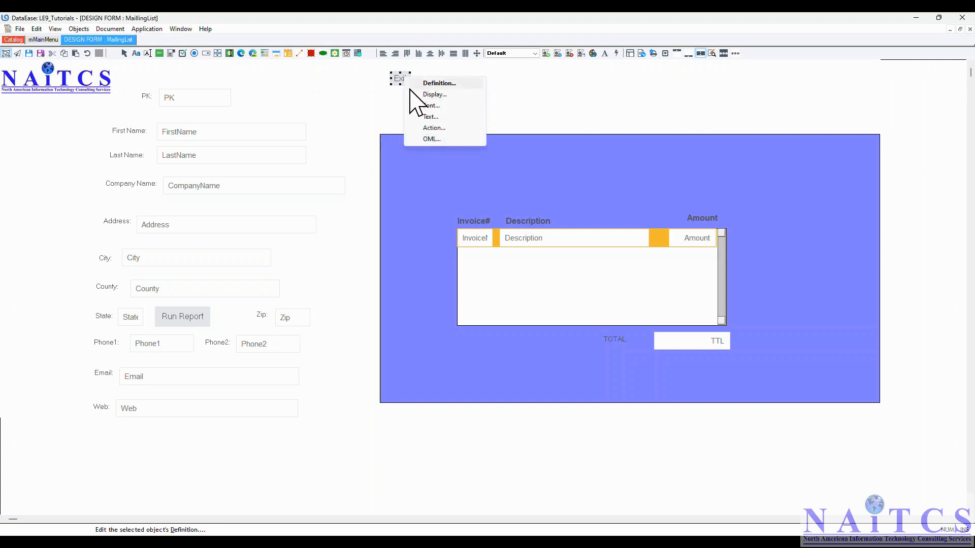
click(431, 128)
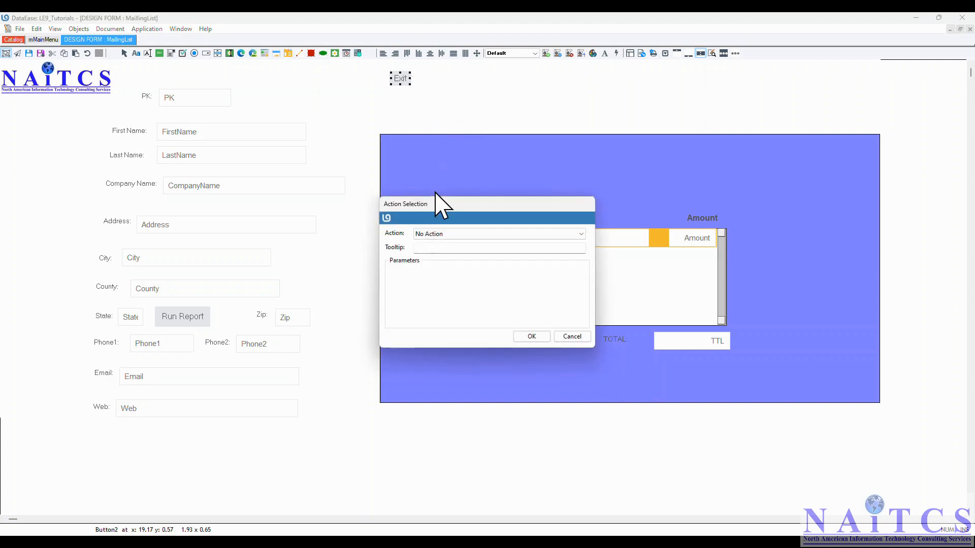
click(449, 232)
key(d)
click(458, 236)
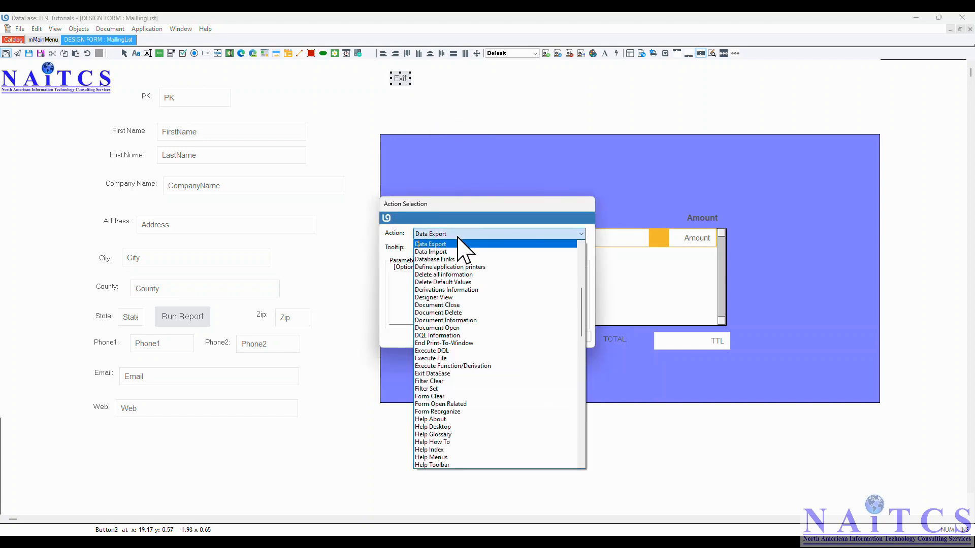
click(460, 304)
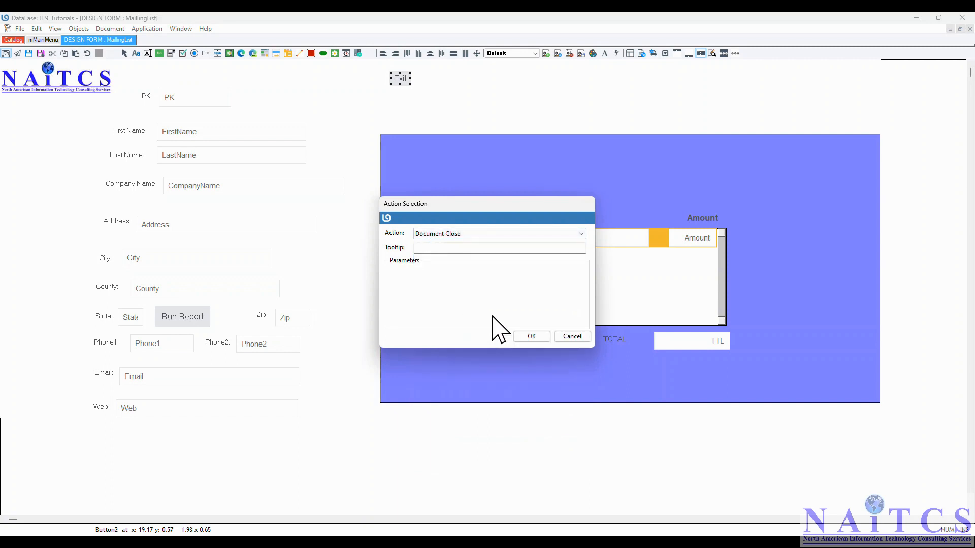
click(532, 337)
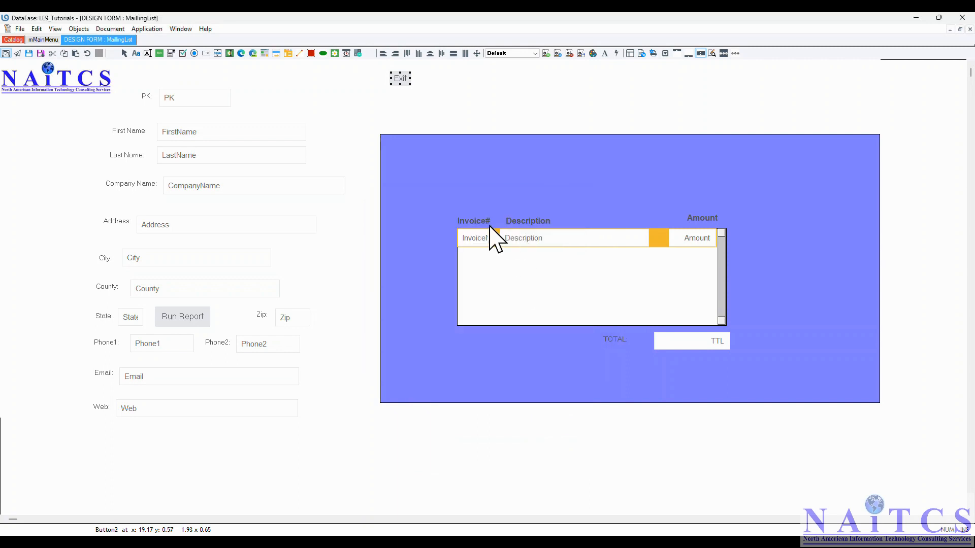
key(ctrl+s)
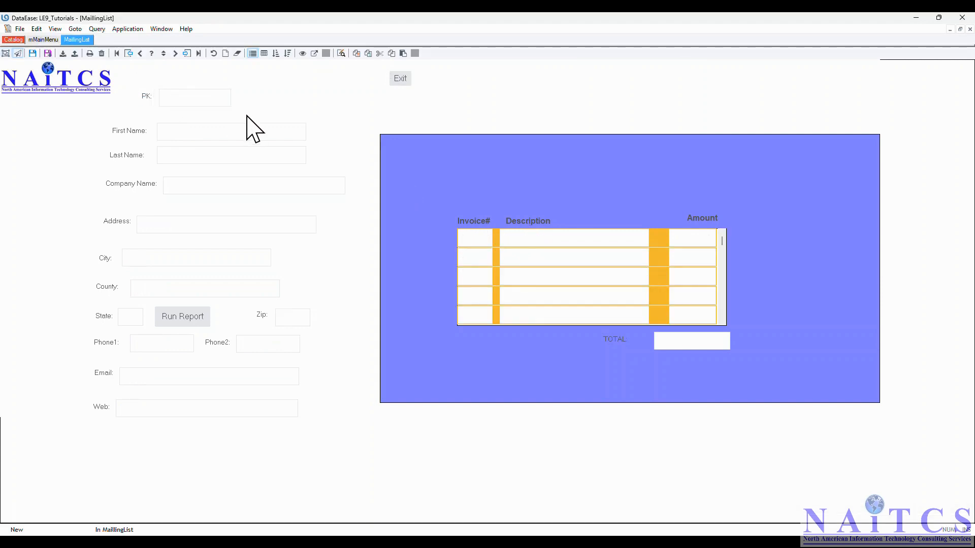
Close the mailing list via Exit, view the city-sorted report for OH on screen, then escape back
click(399, 79)
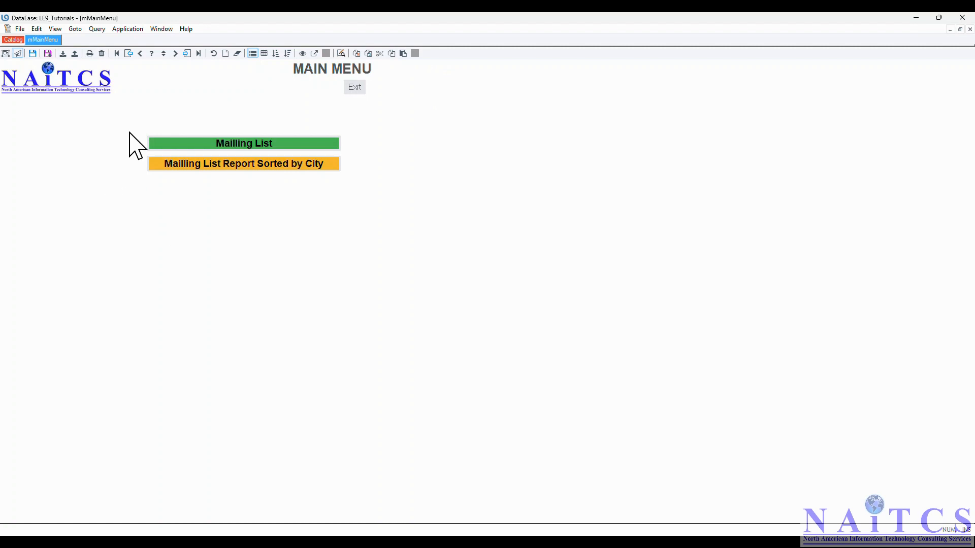
click(259, 164)
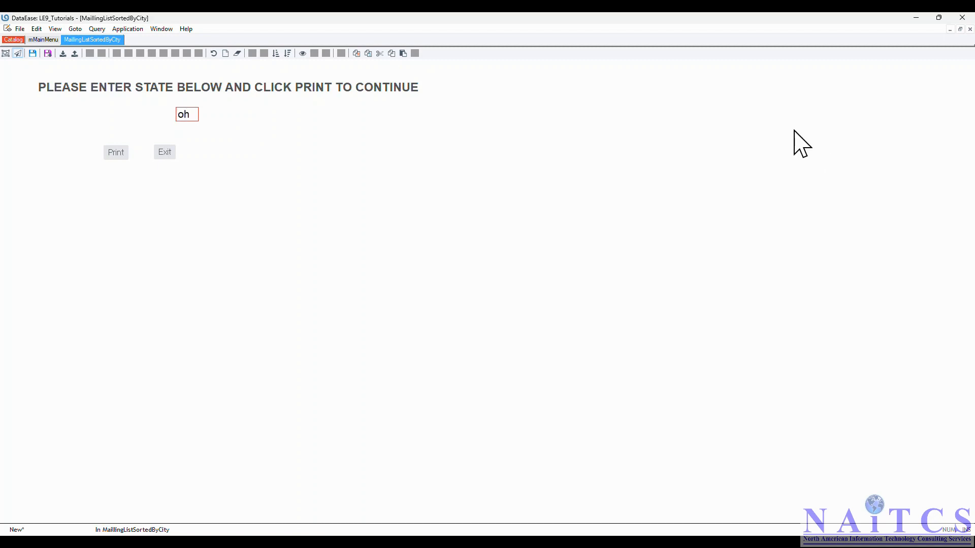
click(114, 152)
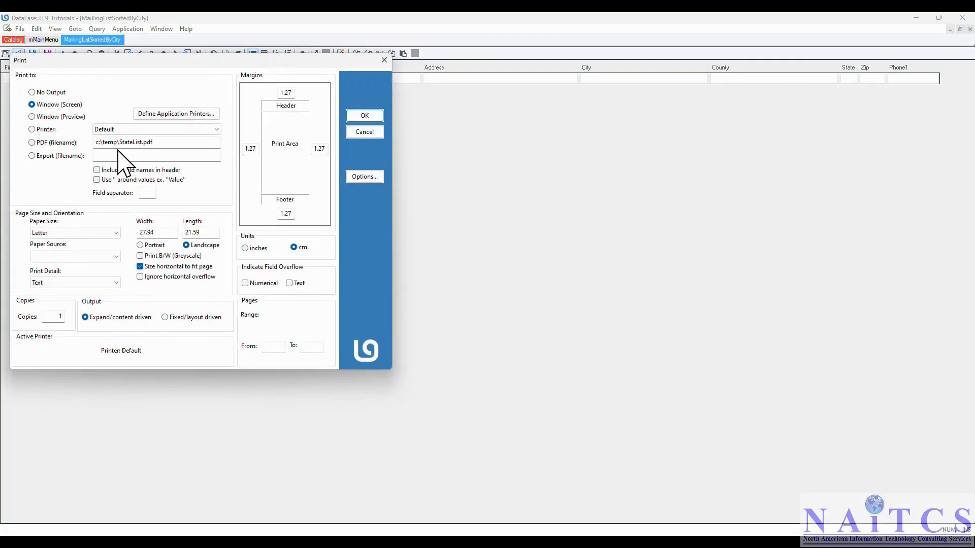
click(364, 115)
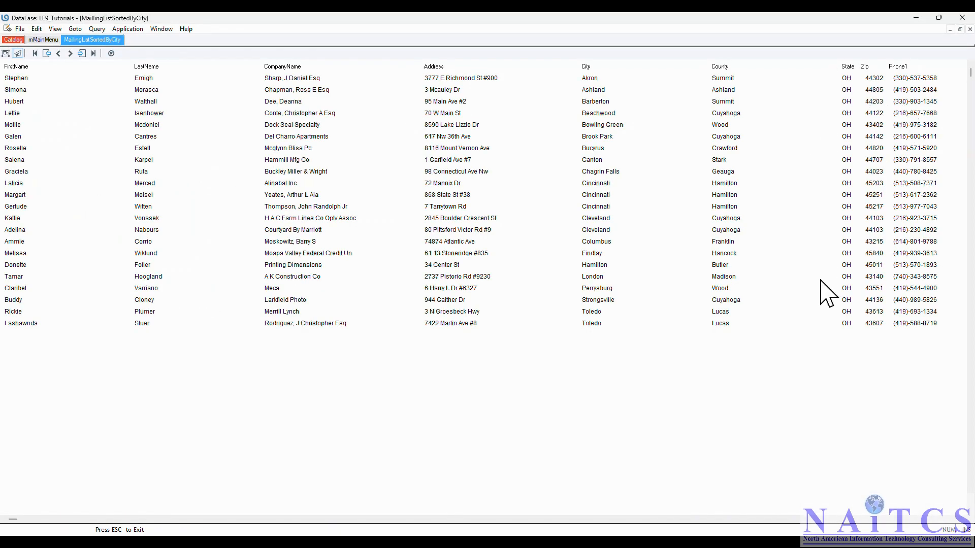
key(Escape)
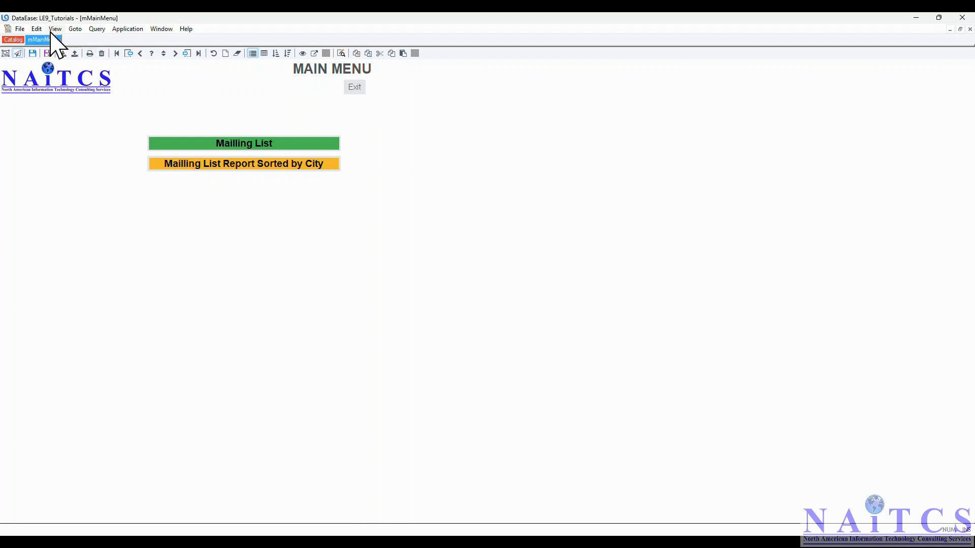
Return to the Catalog, open the Users form, and enter the user's password
click(7, 39)
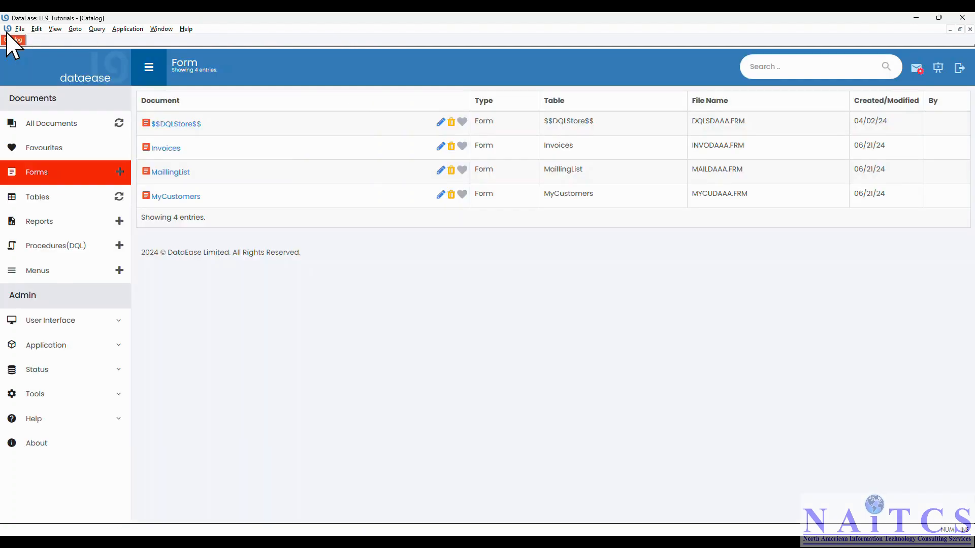
click(127, 29)
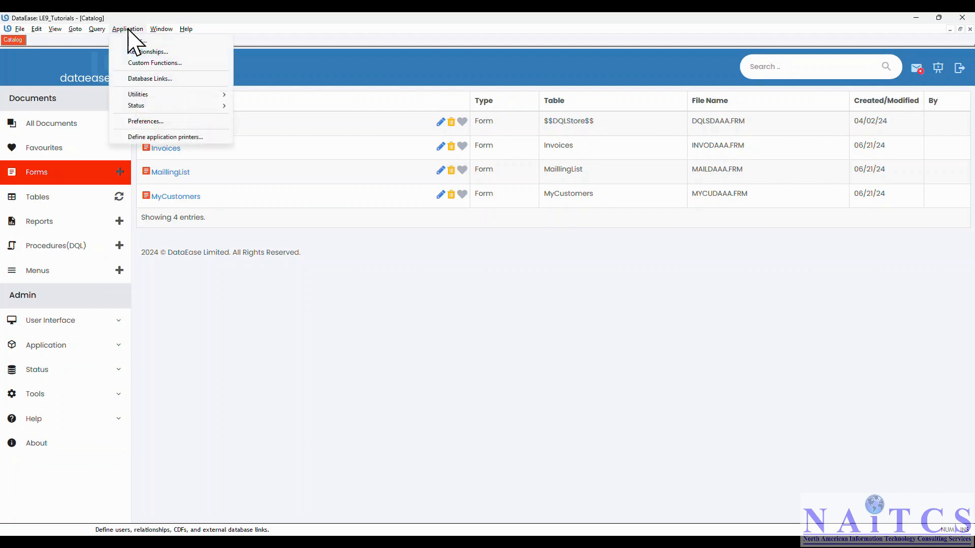
click(132, 40)
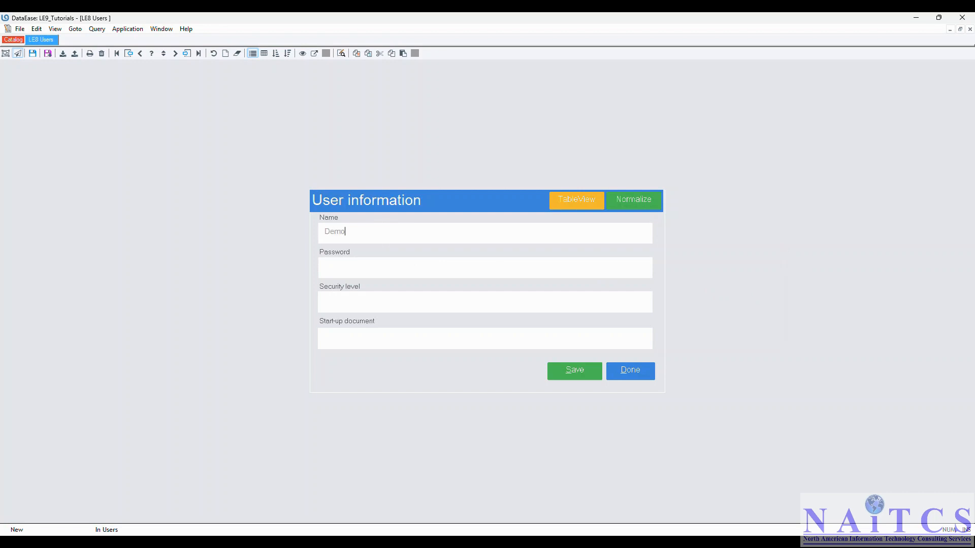
click(359, 266)
text(1234)
Set security level to high and start-up document to mMainMenu, save, and return to the Catalog
click(369, 305)
click(647, 299)
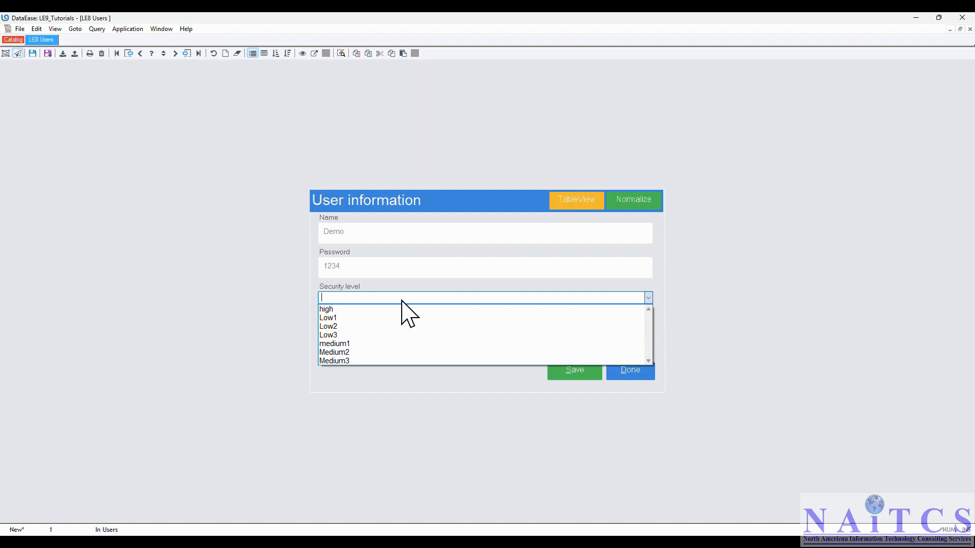
click(356, 311)
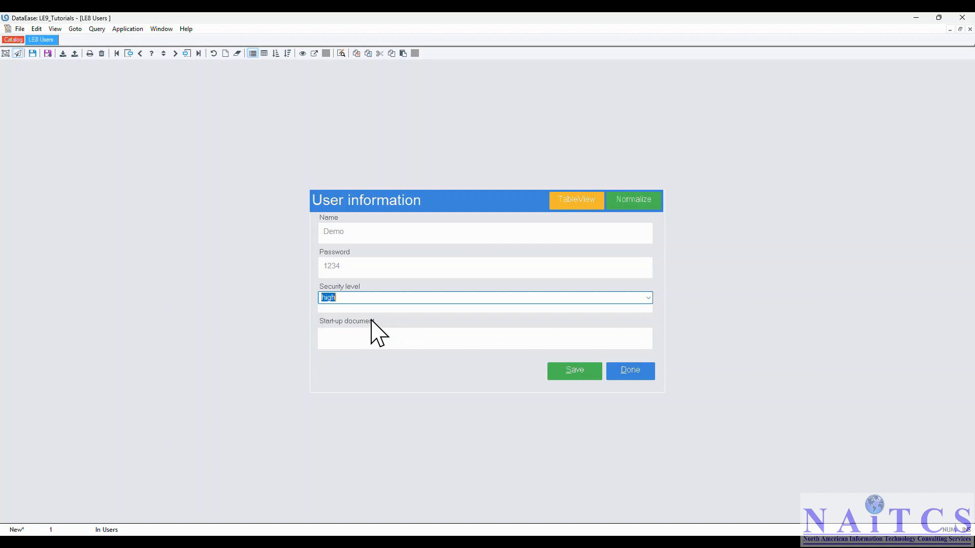
click(363, 338)
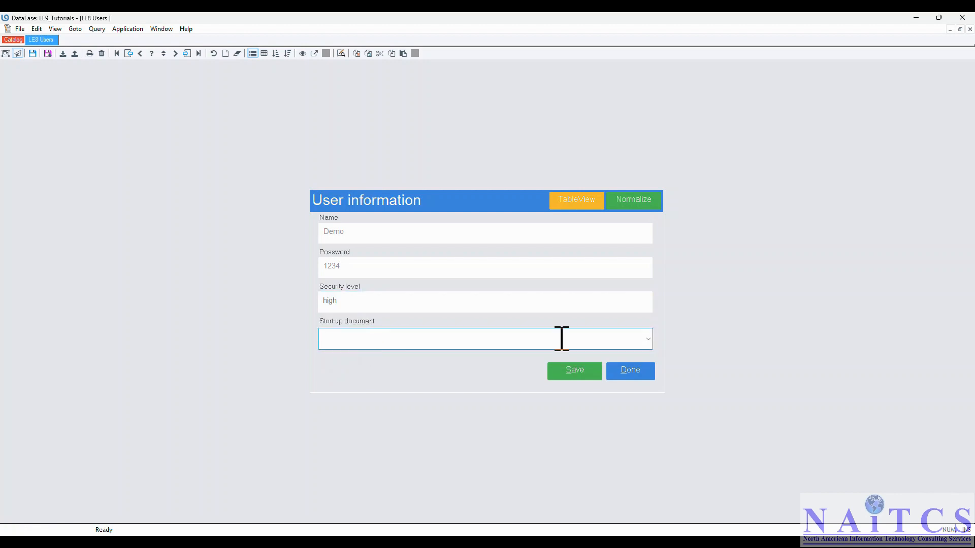
click(648, 341)
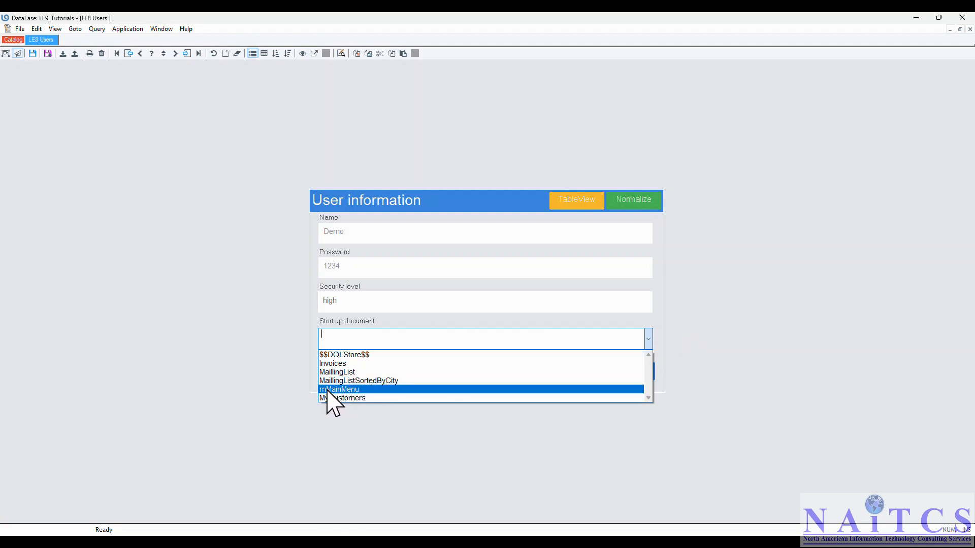
click(327, 389)
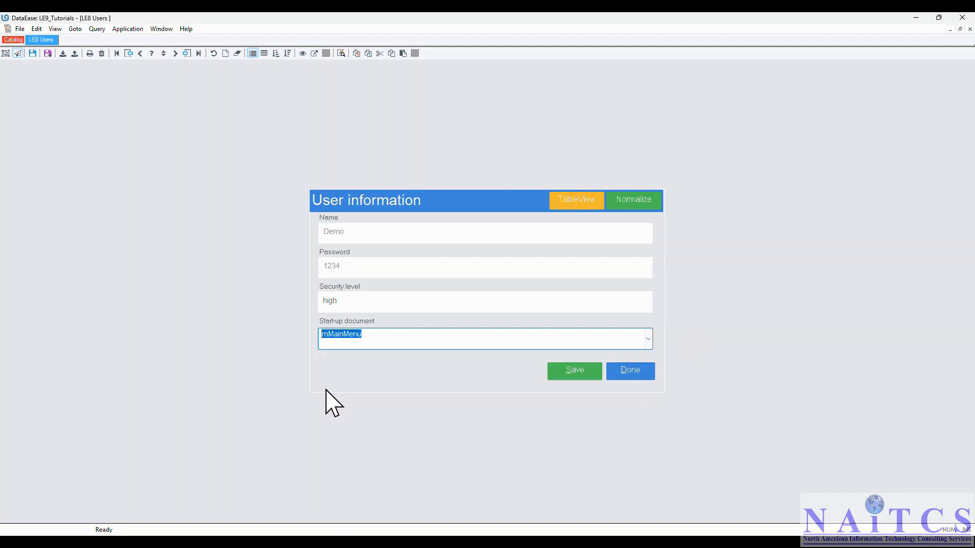
click(573, 371)
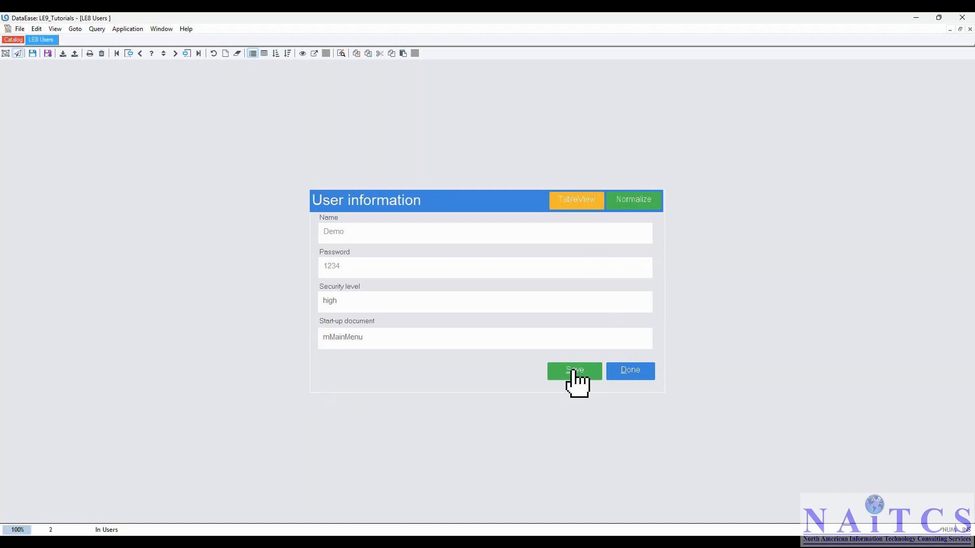
click(632, 373)
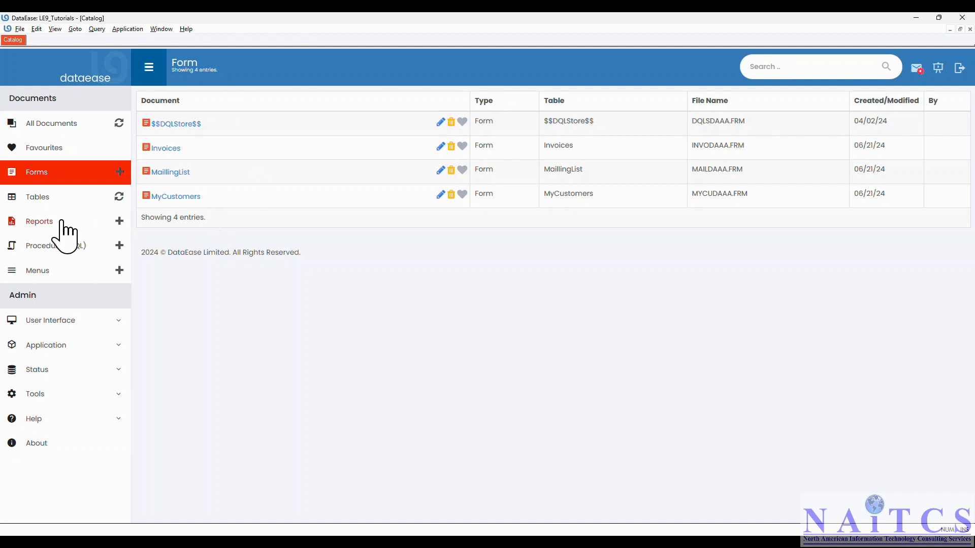
Check the reports and forms lists, then close the LE9_Tutorials application
click(42, 226)
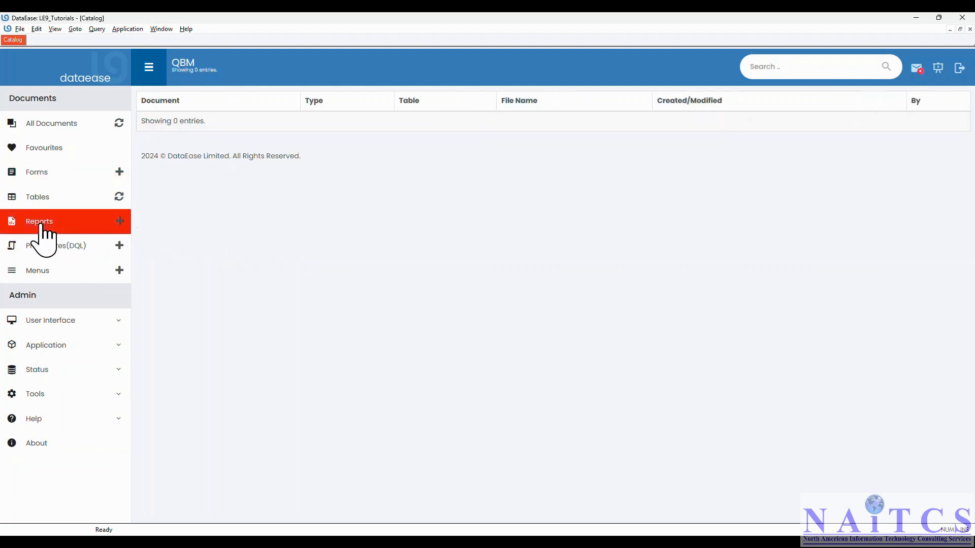
click(40, 175)
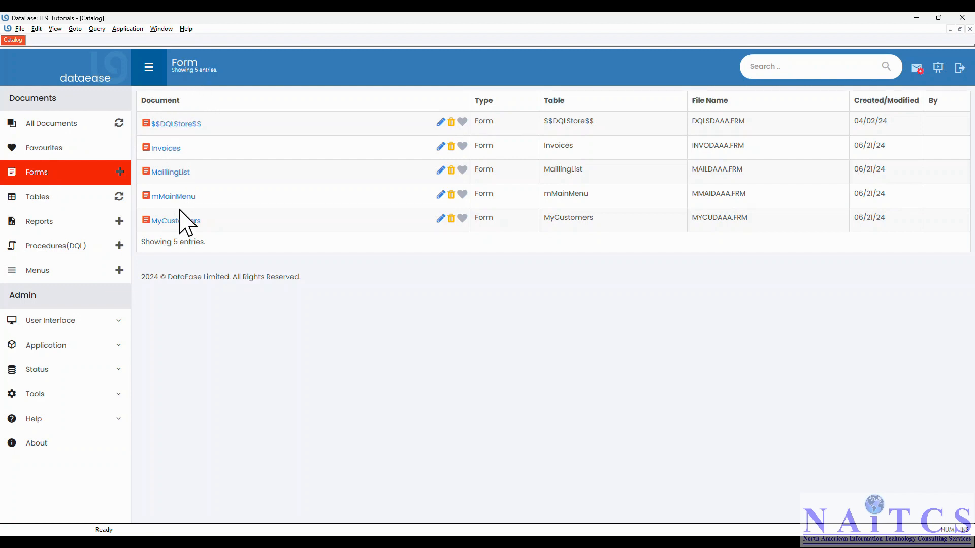
click(21, 30)
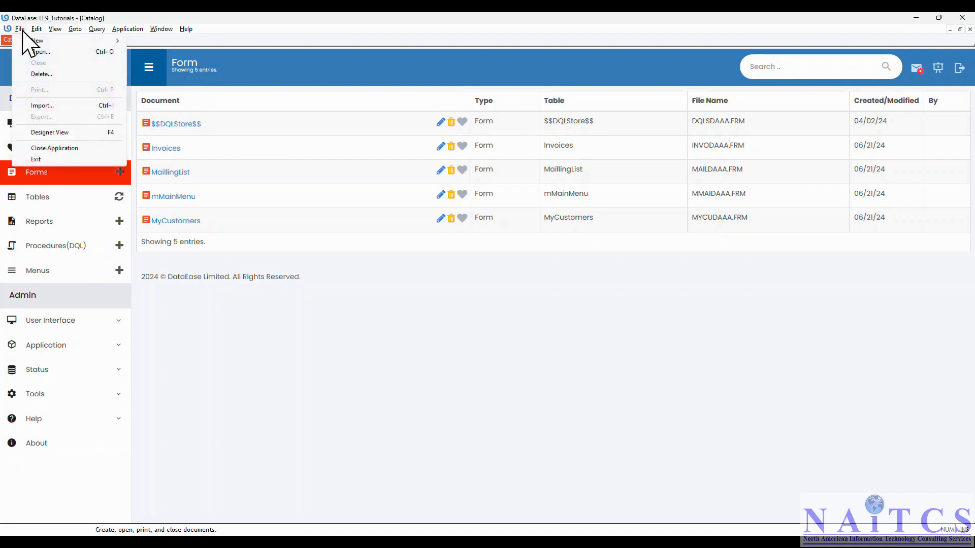
click(73, 149)
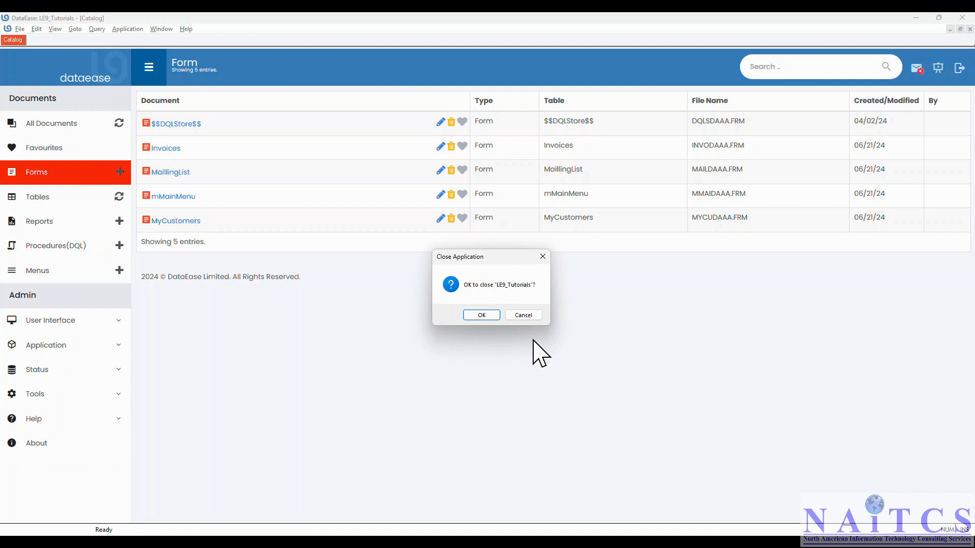
click(483, 316)
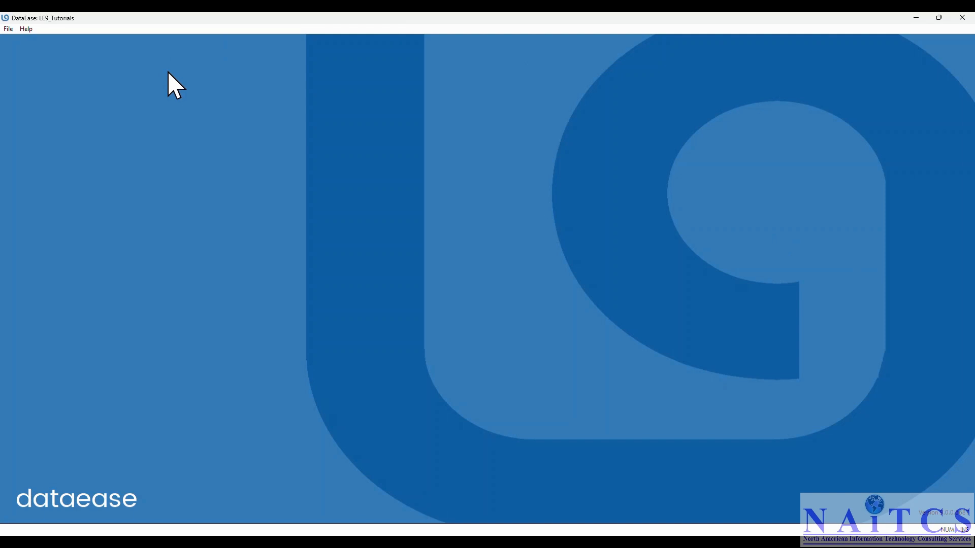
Reopen LE9_Tutorials from the C:\Temp\DemoApp folder
click(8, 29)
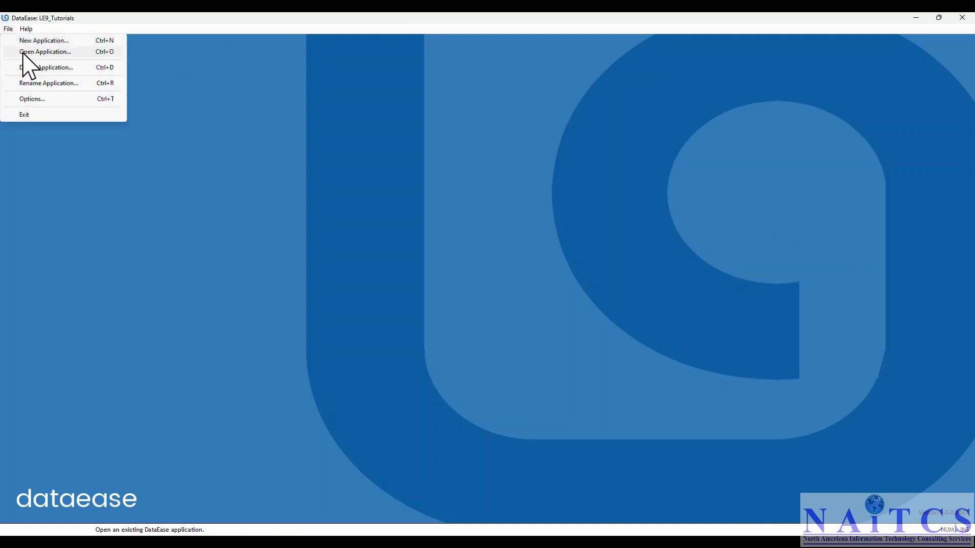
click(32, 52)
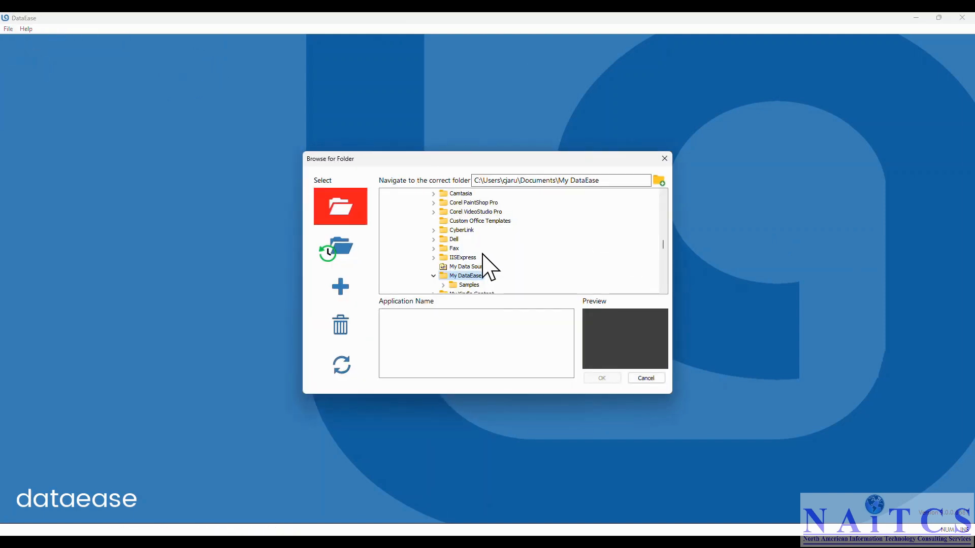
scroll(486, 264, up, 5)
scroll(483, 261, up, 5)
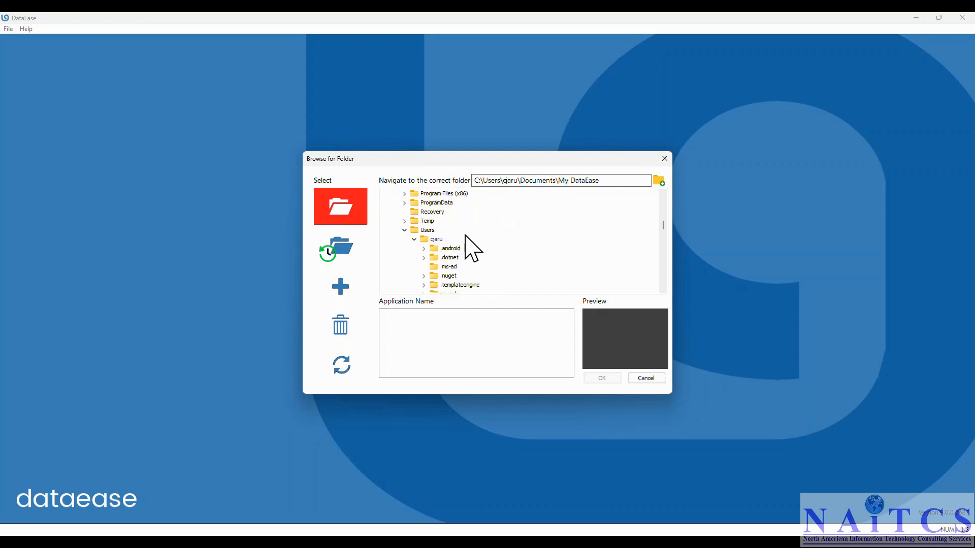
click(428, 222)
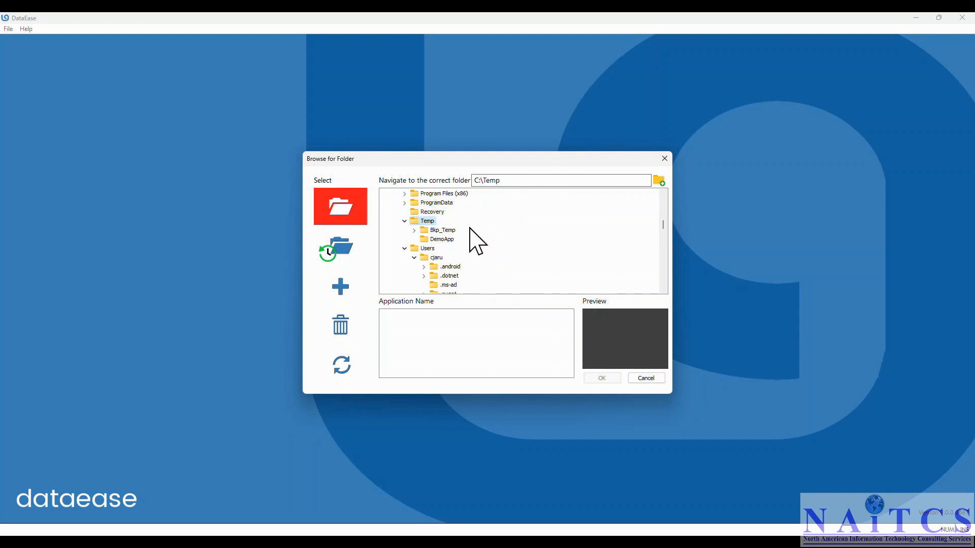
click(445, 239)
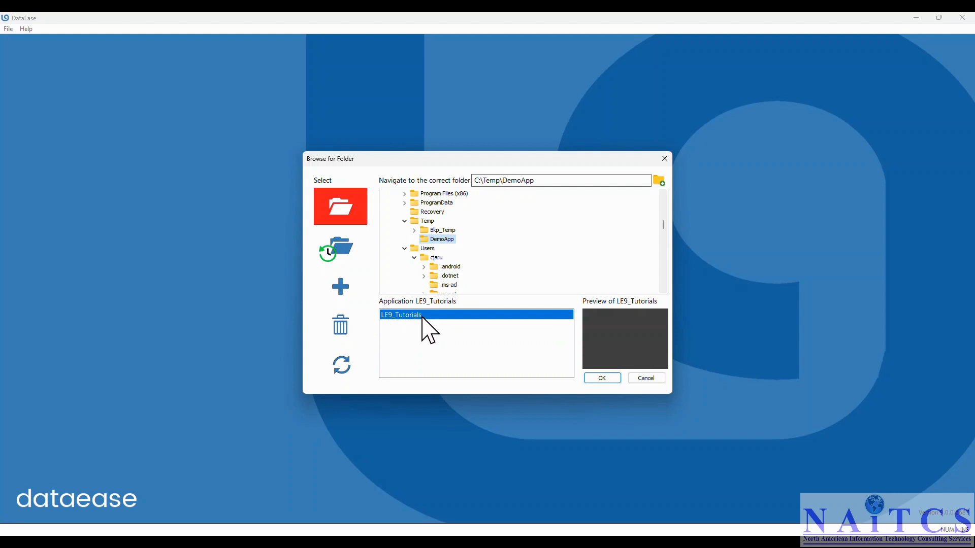
click(600, 378)
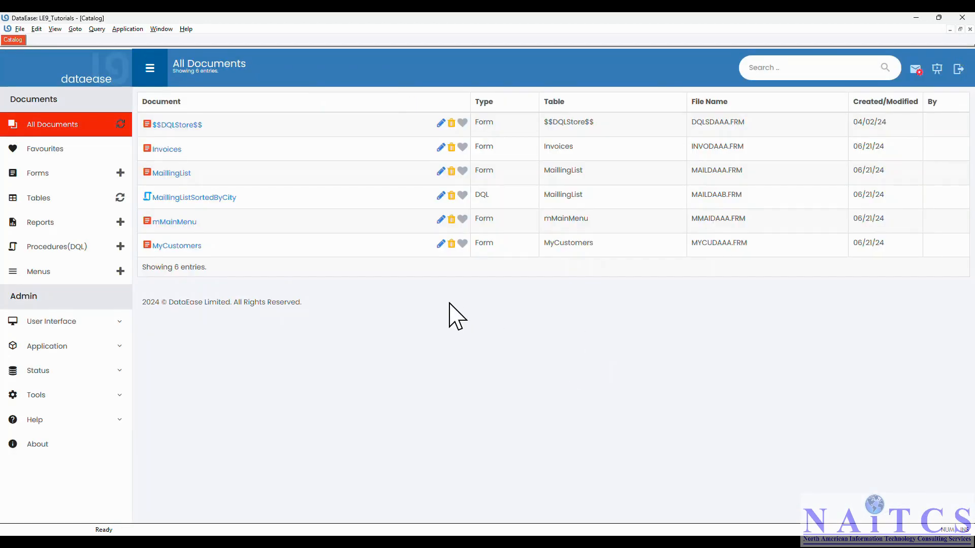
Add a high-level administrator user with name and password in the Users table view and save it
click(125, 29)
click(131, 49)
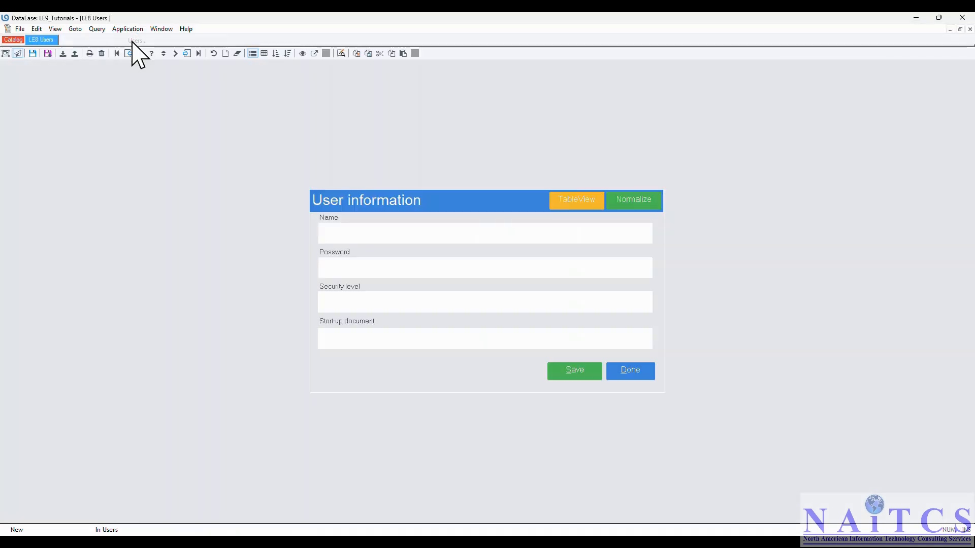
click(55, 29)
click(67, 60)
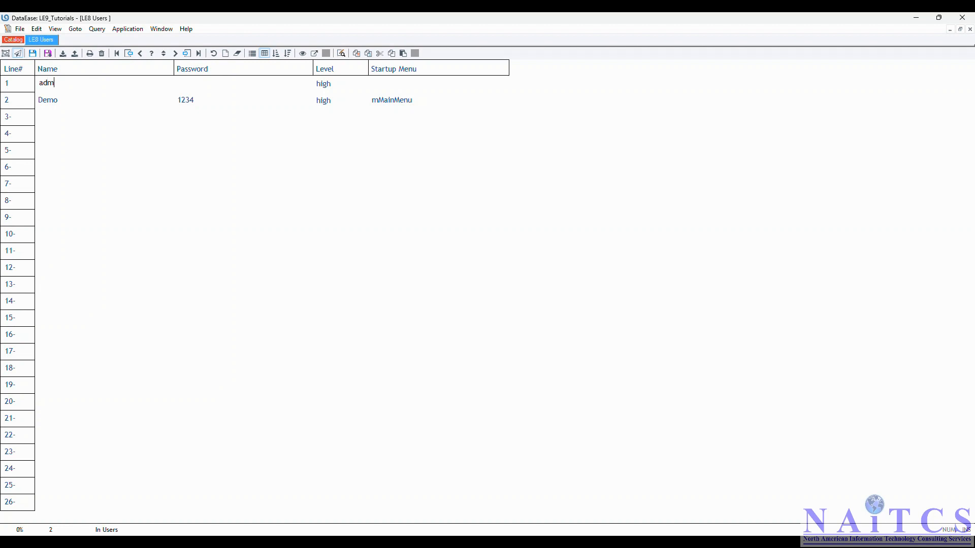
key(Tab)
click(36, 29)
mouse_move(55, 28)
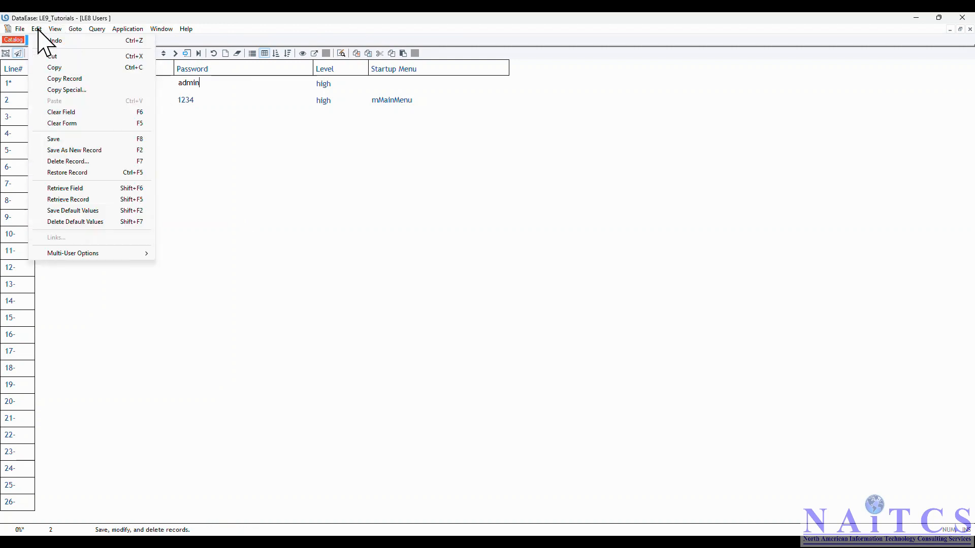
click(53, 139)
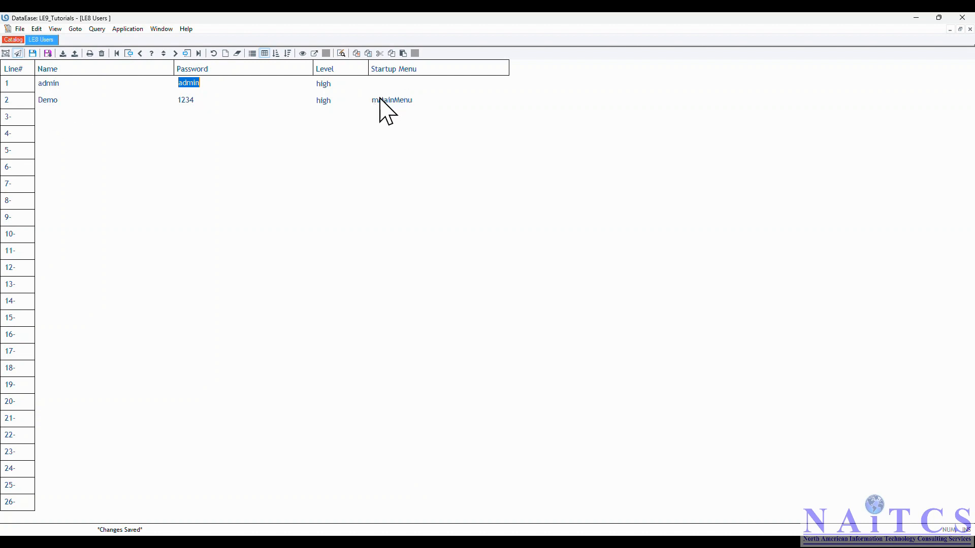
Close the Users window and the LE9_Tutorials application
click(8, 29)
click(8, 29)
click(20, 29)
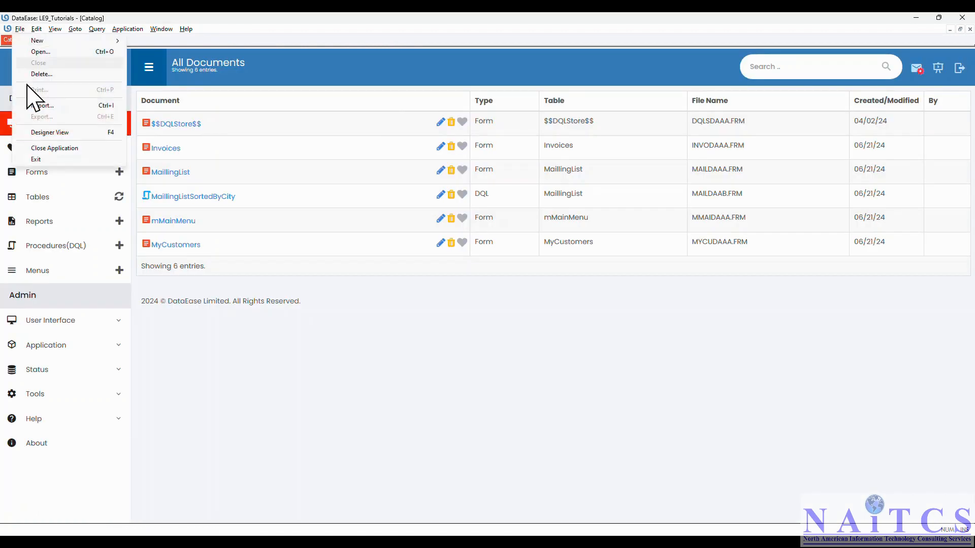
click(49, 148)
click(477, 315)
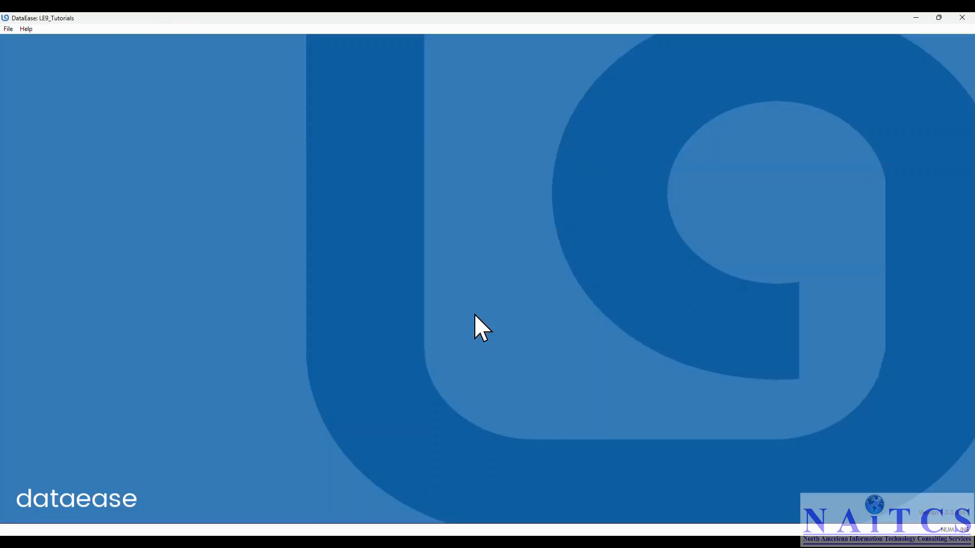
click(6, 31)
click(24, 40)
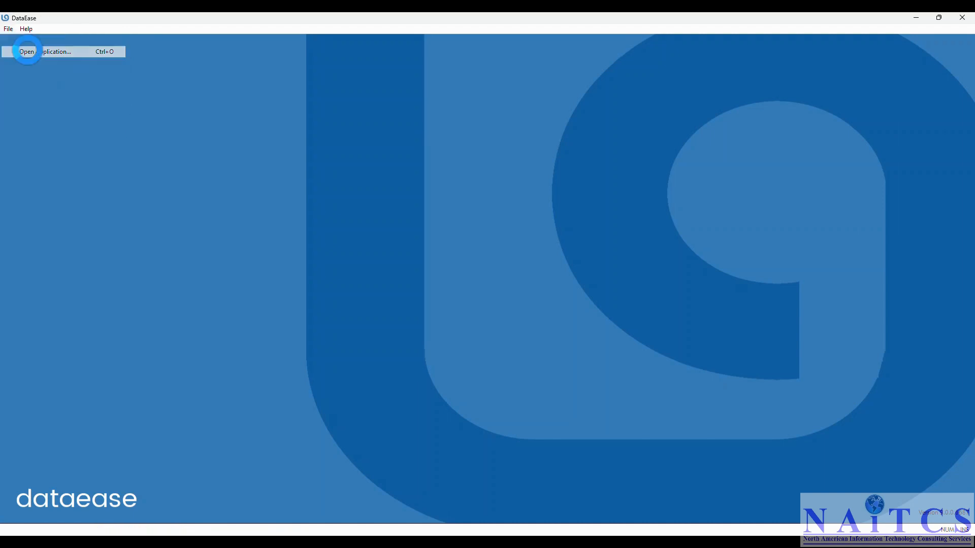
Open LE9_Tutorials from the C:\Temp\DemoApp folder
scroll(483, 267, up, 10)
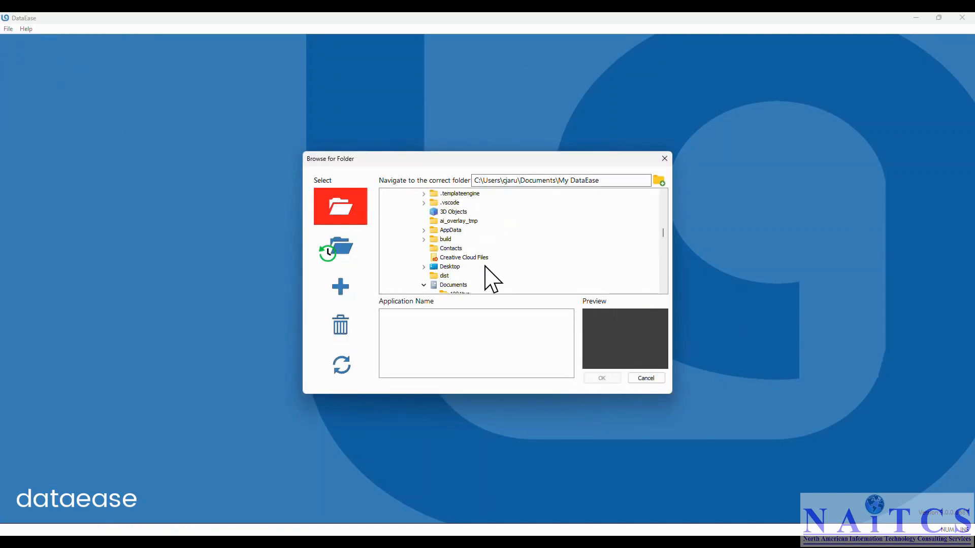
double_click(428, 222)
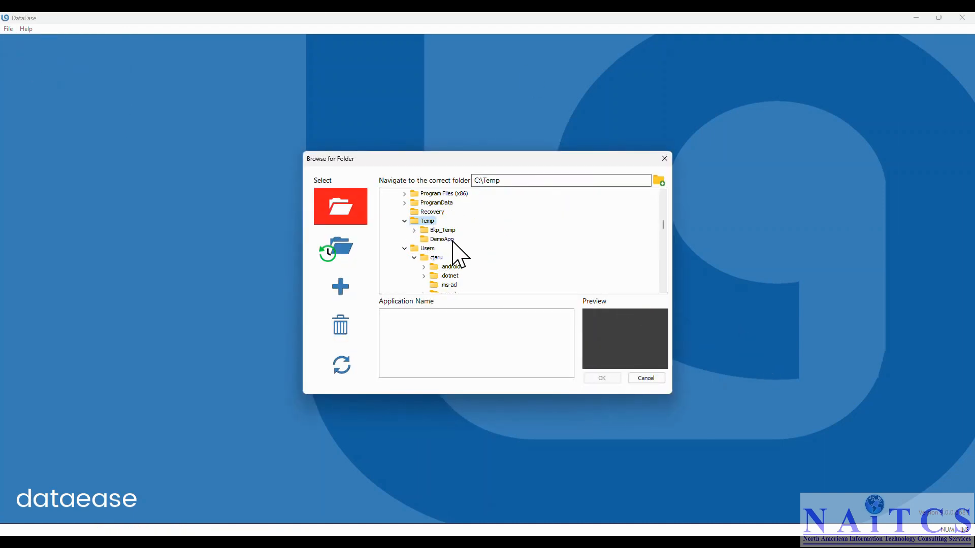
click(442, 239)
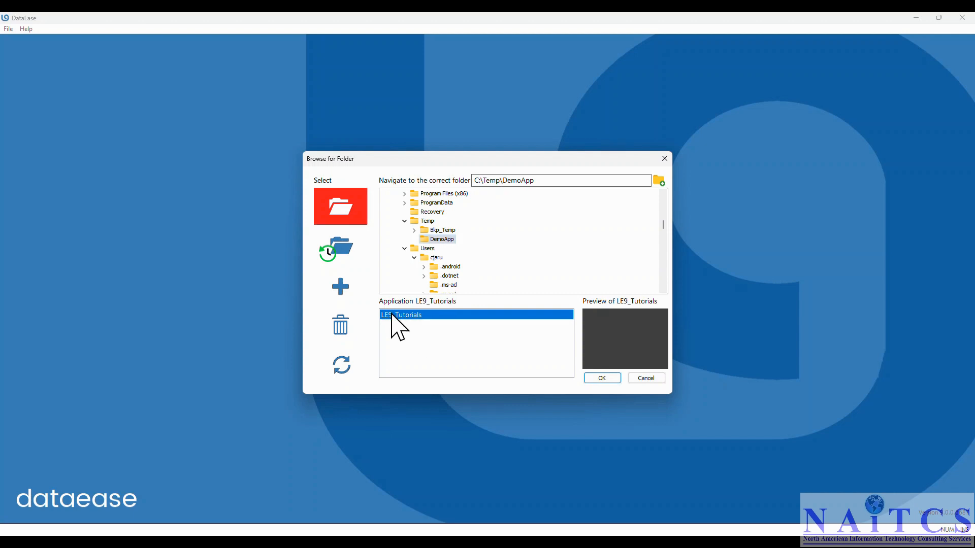
click(599, 379)
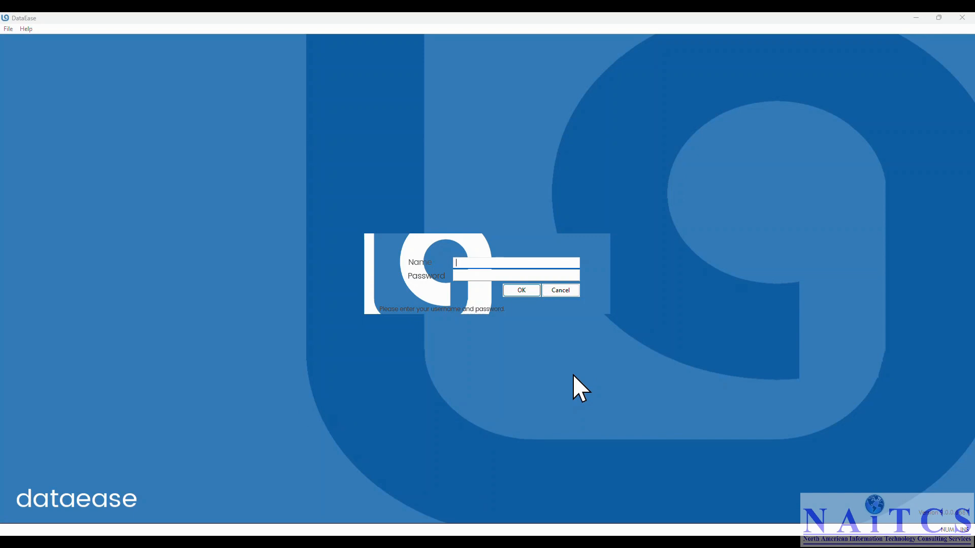
Log in with the demo user's name and password to reach the mMainMenu form
text(demo)
click(479, 275)
click(520, 289)
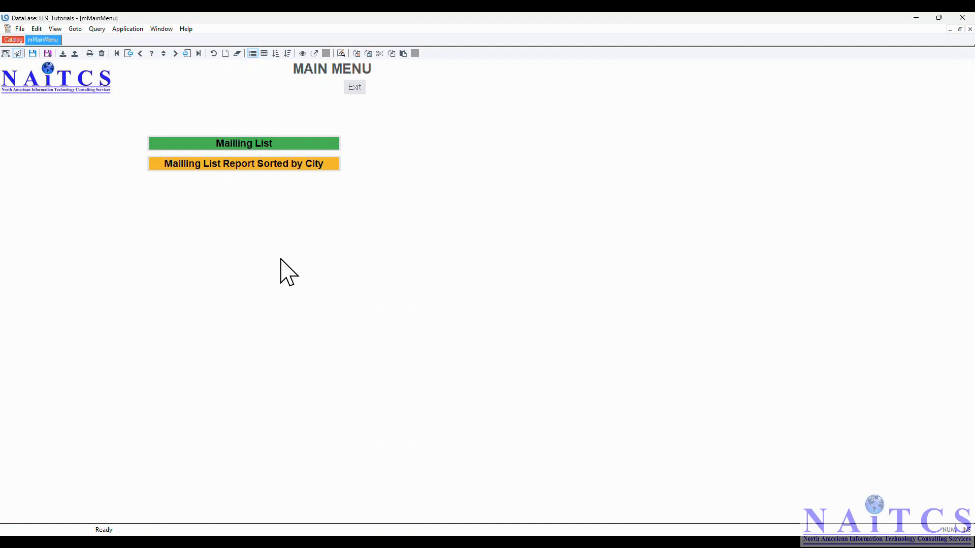
View the Mailling List form, then run the city-sorted mailing list report for state TX
click(227, 144)
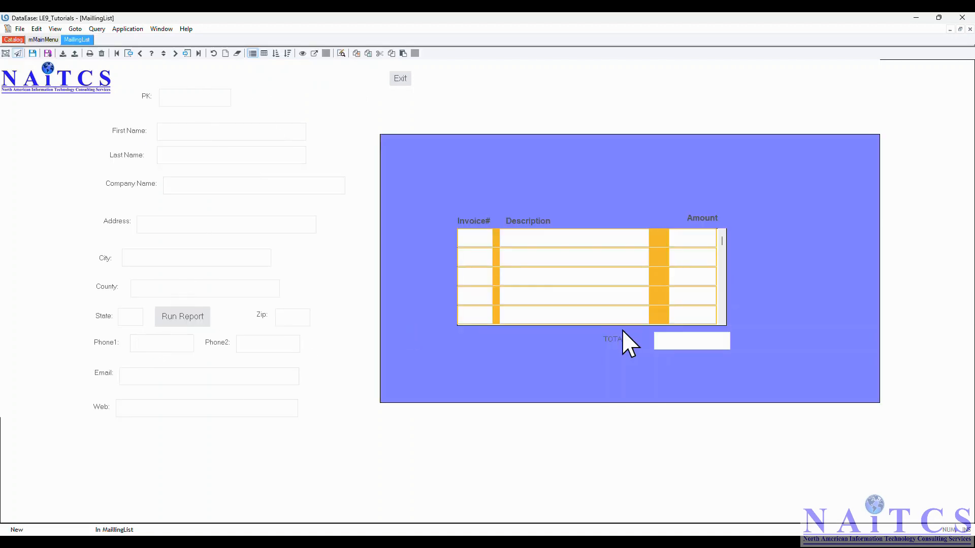
click(402, 81)
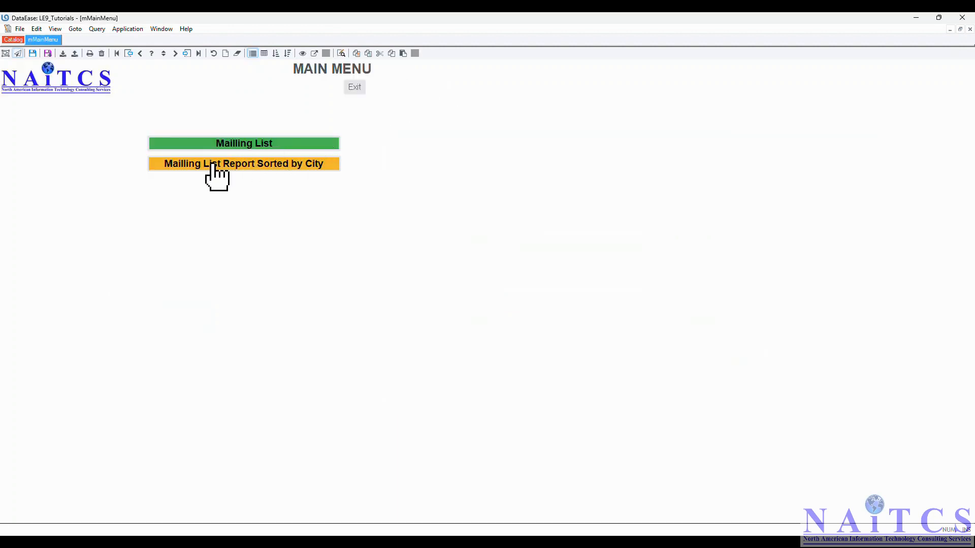
click(251, 163)
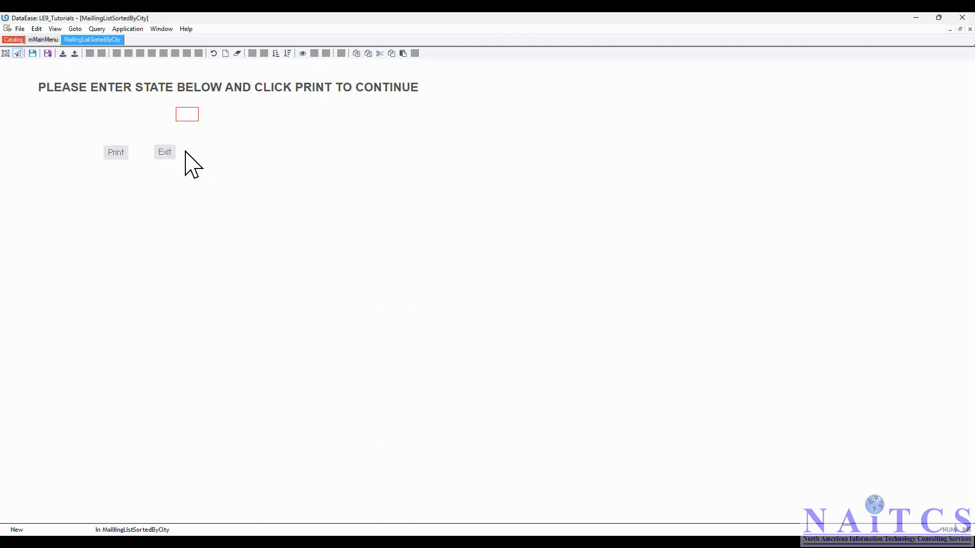
text(tx)
click(117, 154)
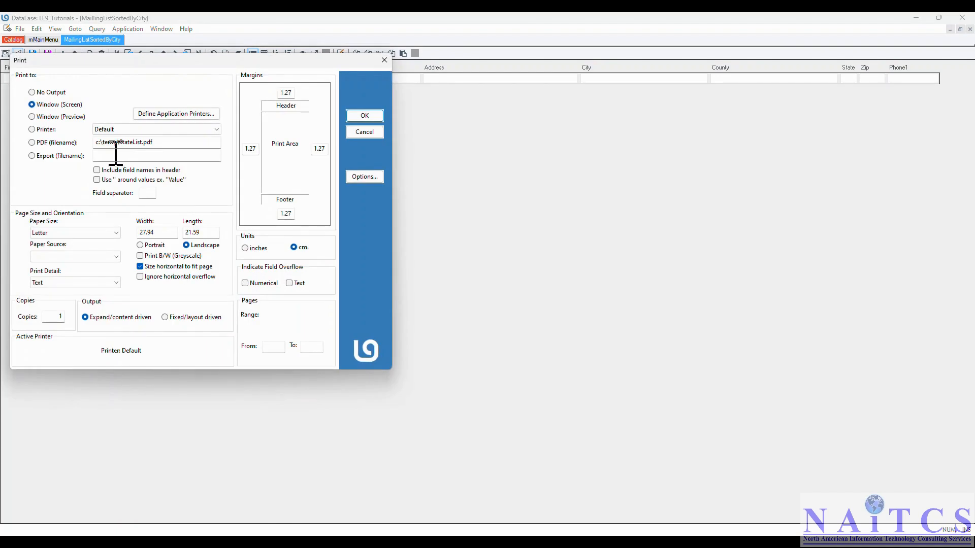
Print the TX report to the screen, close it, and request exiting LE9_Tutorials
click(376, 121)
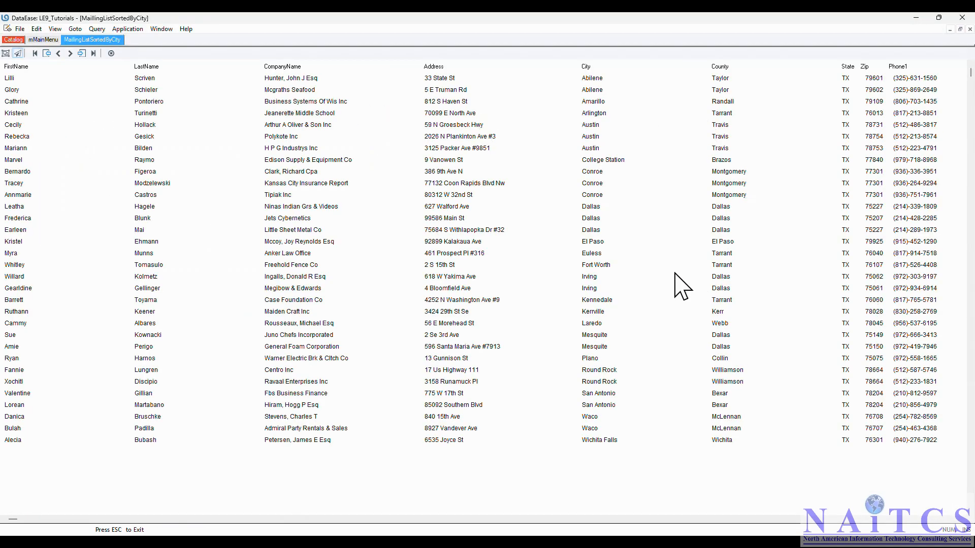
key(Escape)
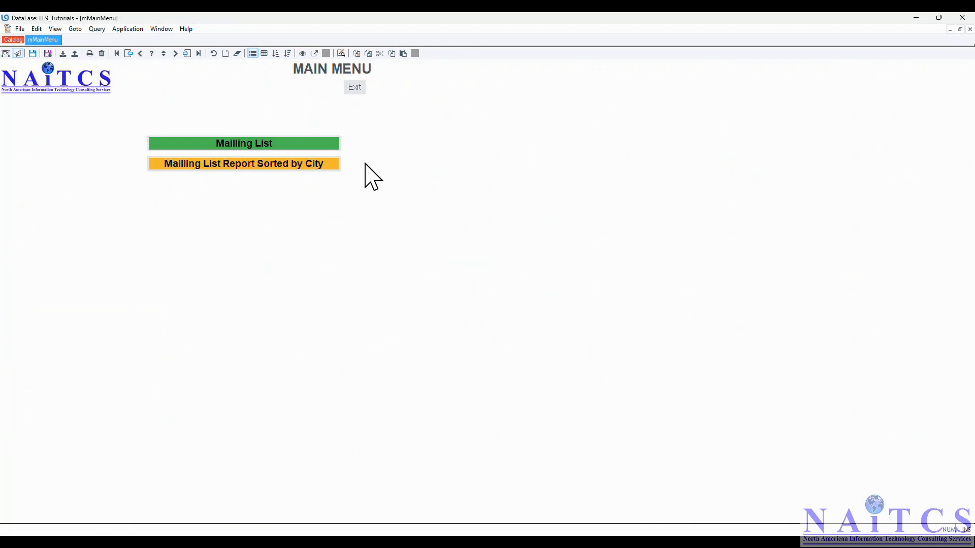
click(355, 85)
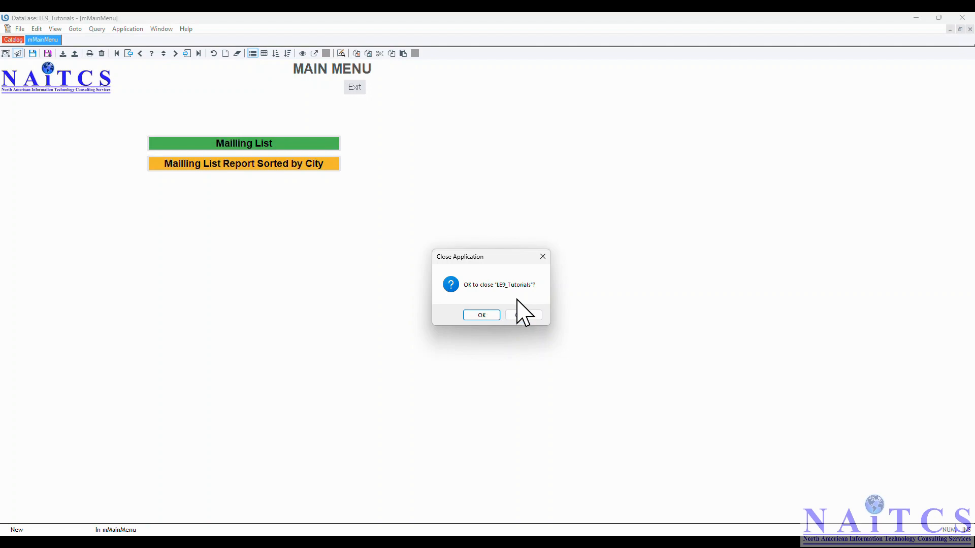
Confirm closing DataEase, then minimize both browser windows and File Explorer to reveal the desktop
click(482, 316)
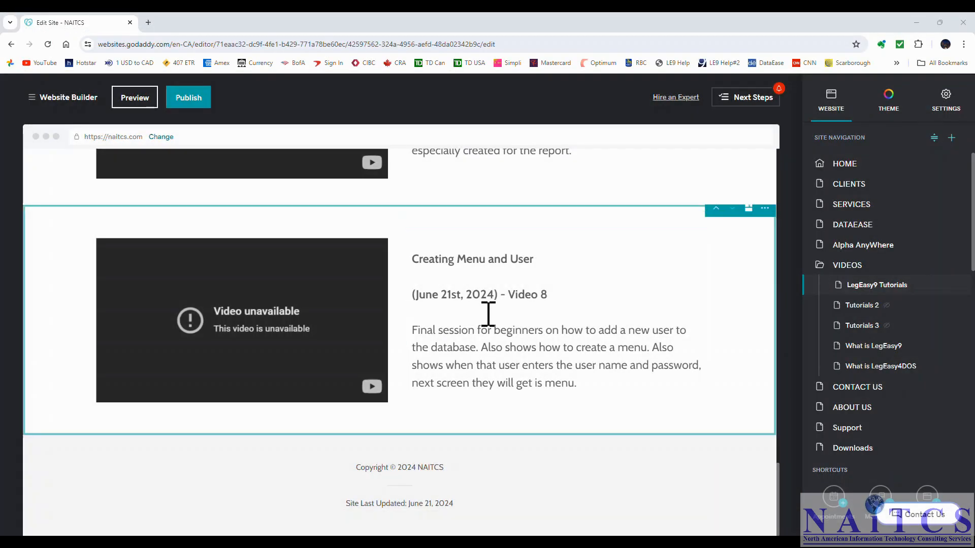
click(916, 22)
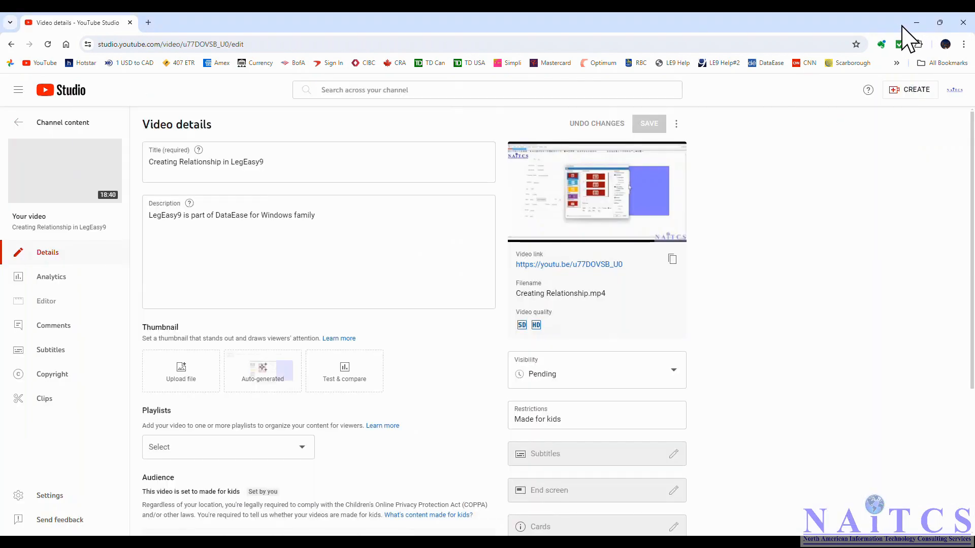
click(916, 22)
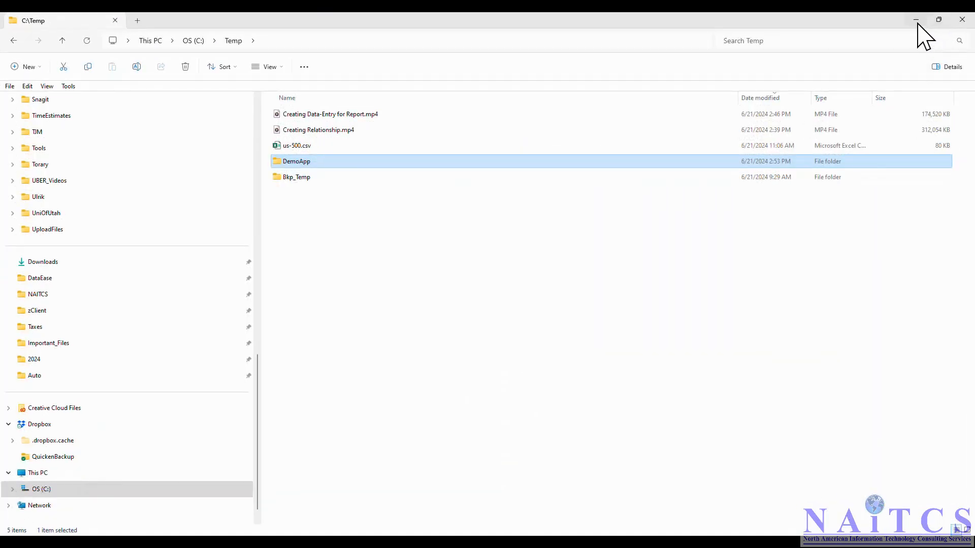
click(917, 22)
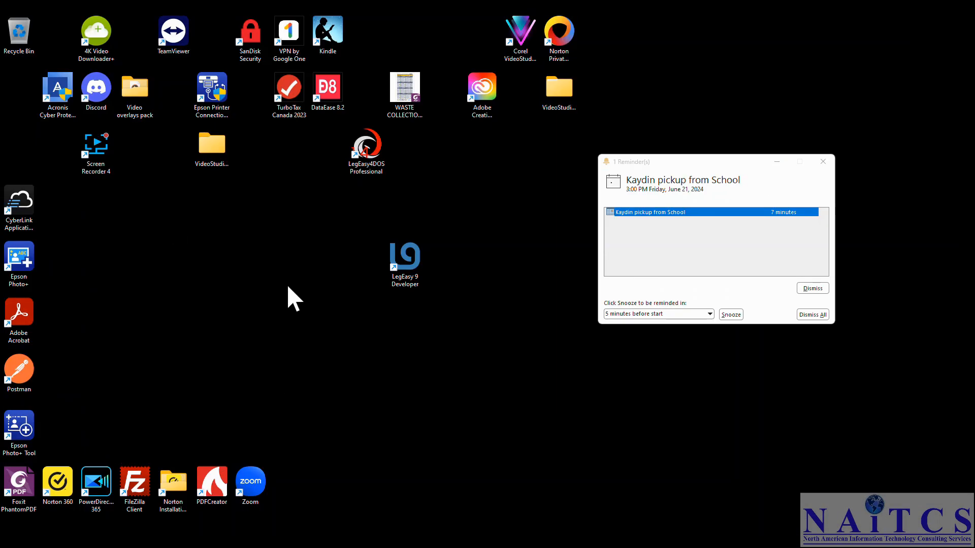
Launch LegEasy 9 Developer, close its welcome screen and window, then start it again
double_click(405, 258)
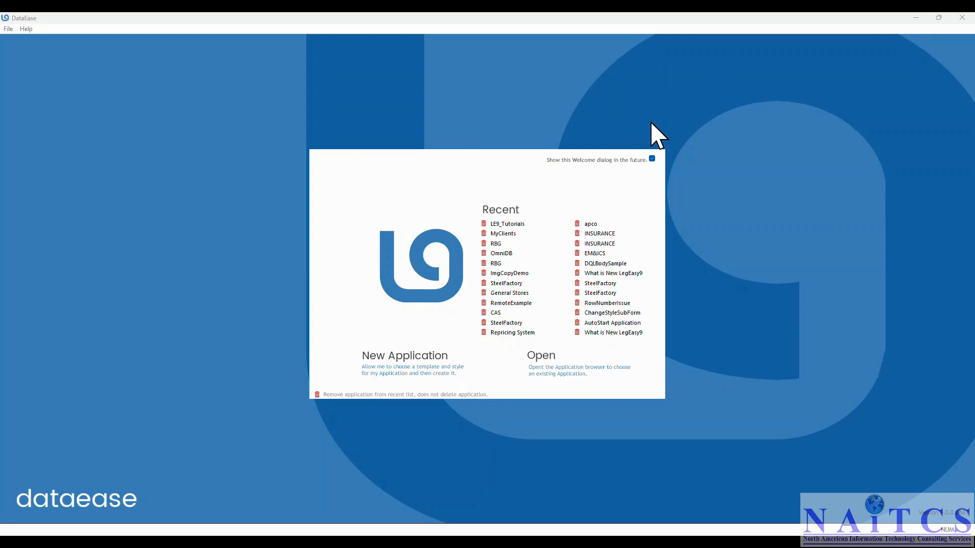
click(962, 18)
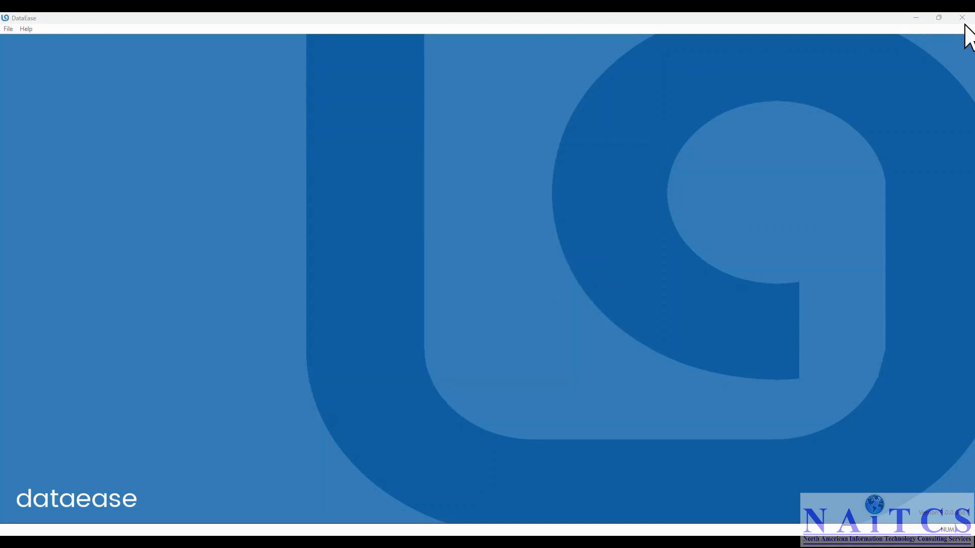
click(962, 18)
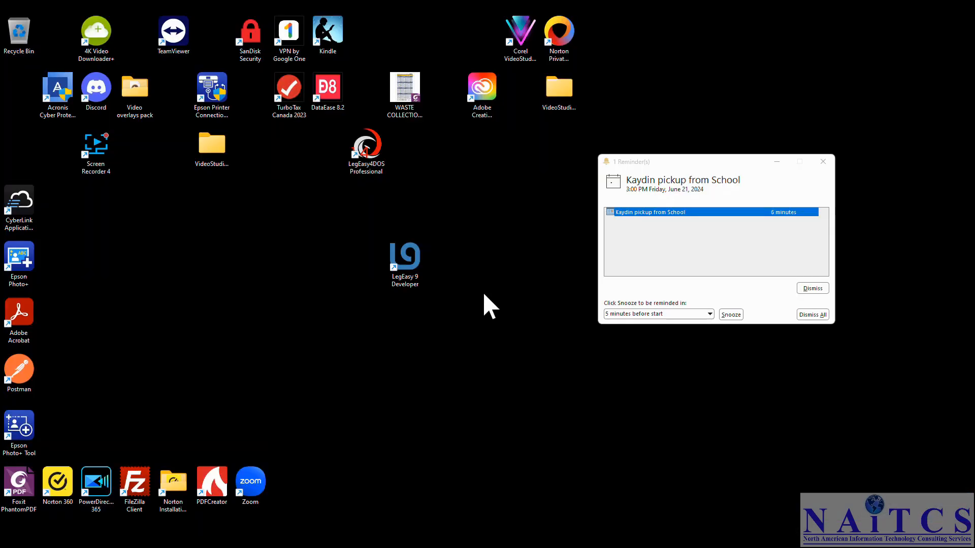
double_click(411, 275)
Append c:\temp\demoapp le9_tutorials to the LegEasy 9 Developer shortcut's Target, save, and launch it
right_click(410, 272)
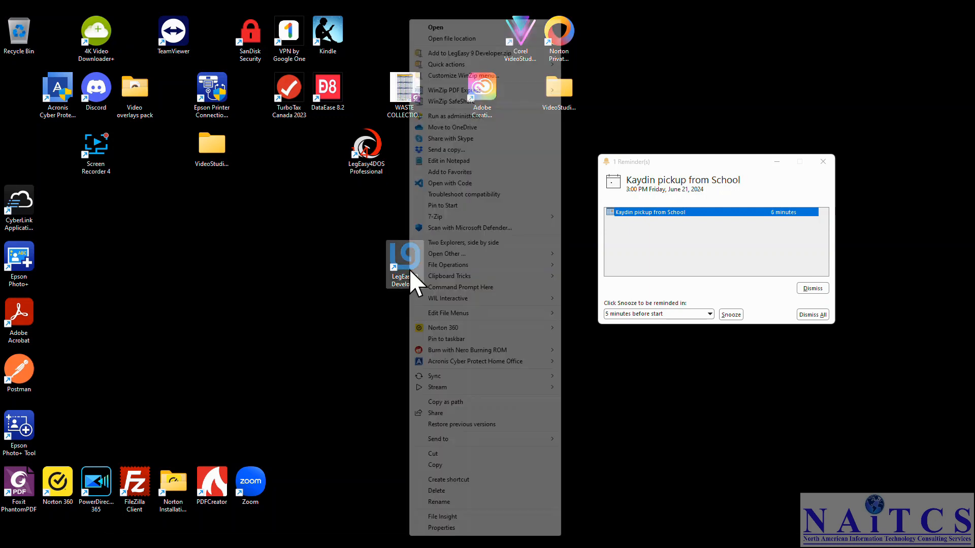
click(426, 528)
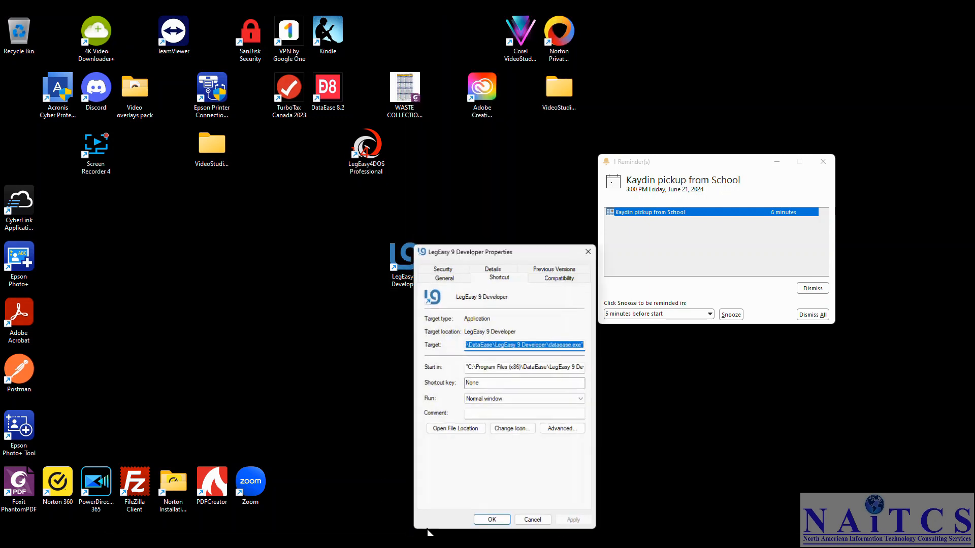
key(End)
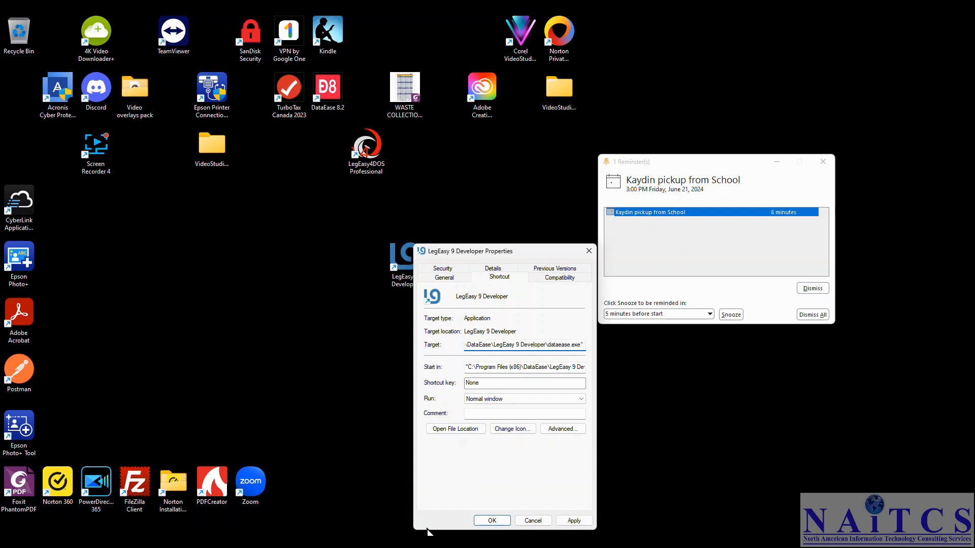
text(c:	em)
text(p\)
text(demoa)
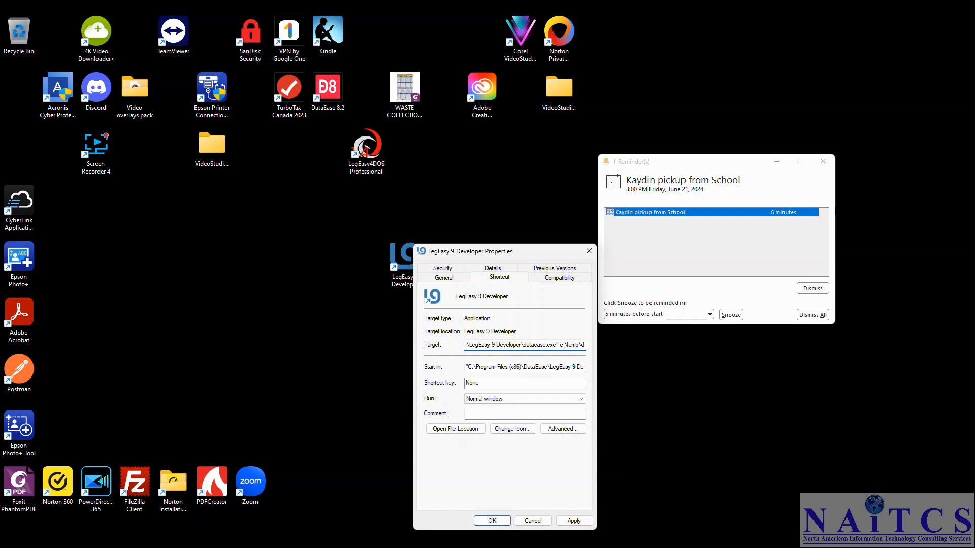
text(pp)
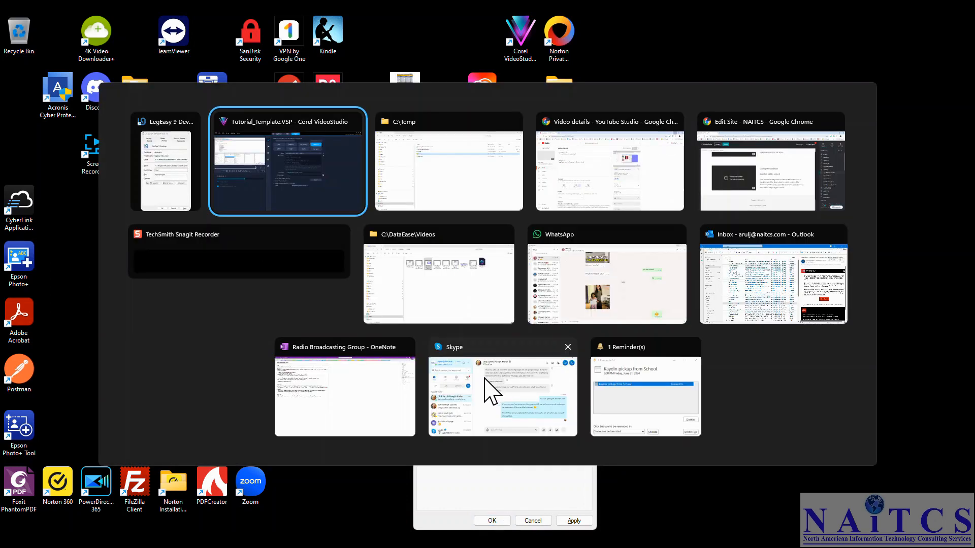
key(alt+Tab)
key(alt+Tab)
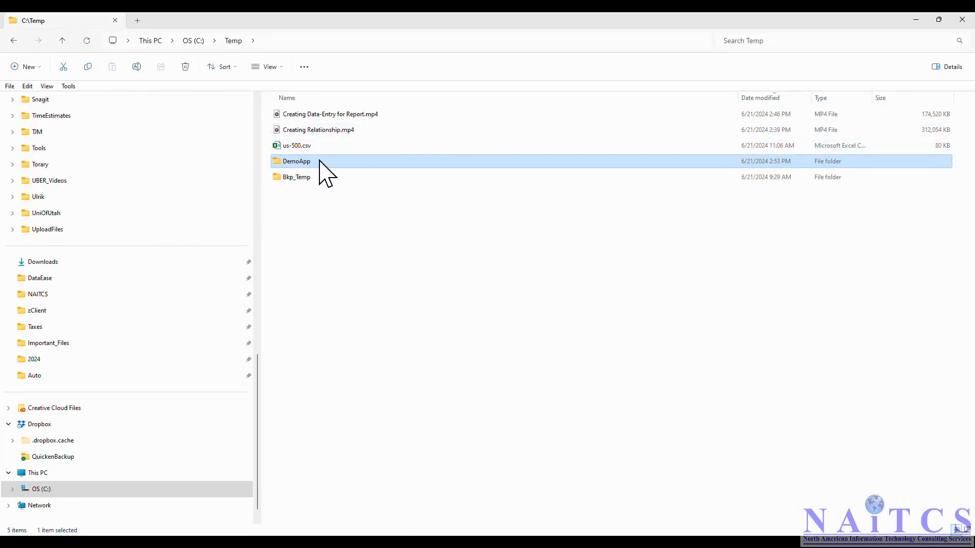
click(916, 20)
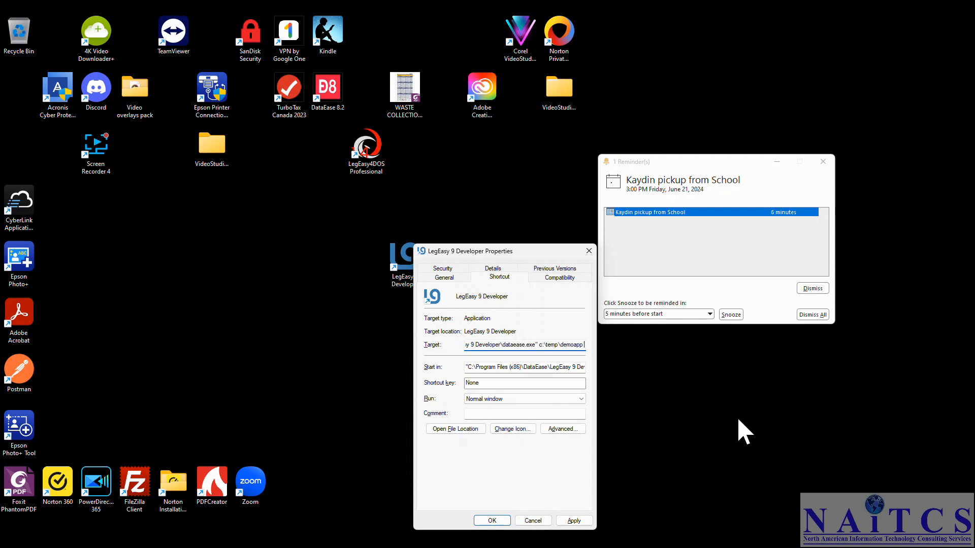
text(le9_tutorials)
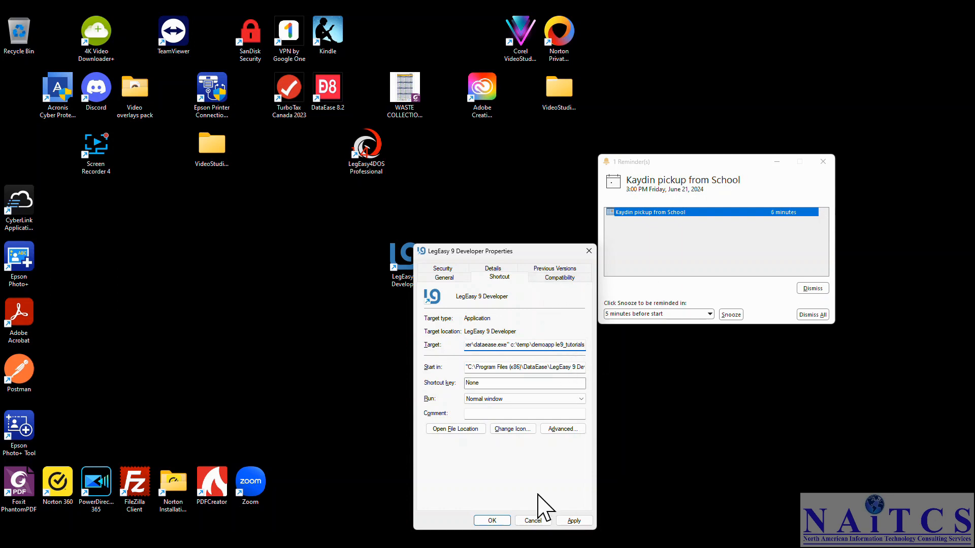
click(501, 517)
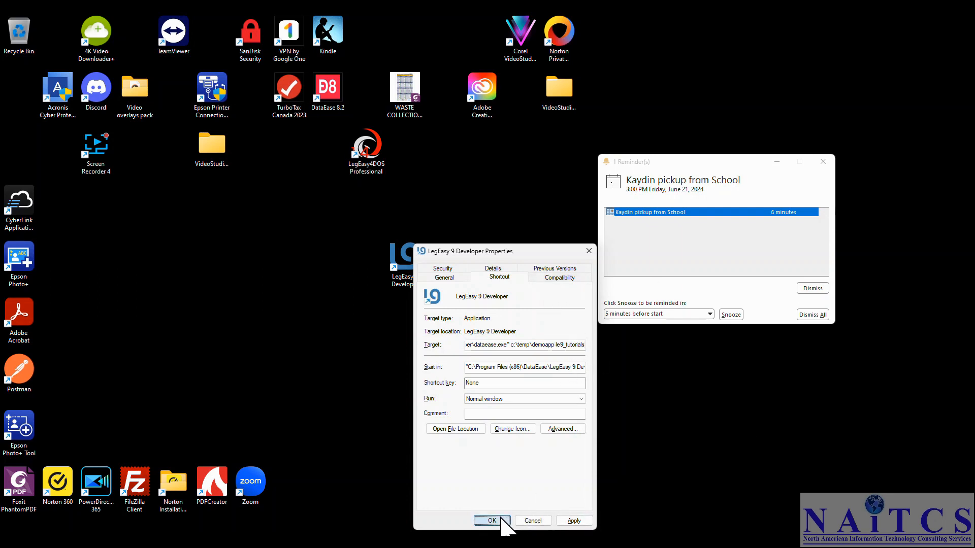
double_click(415, 257)
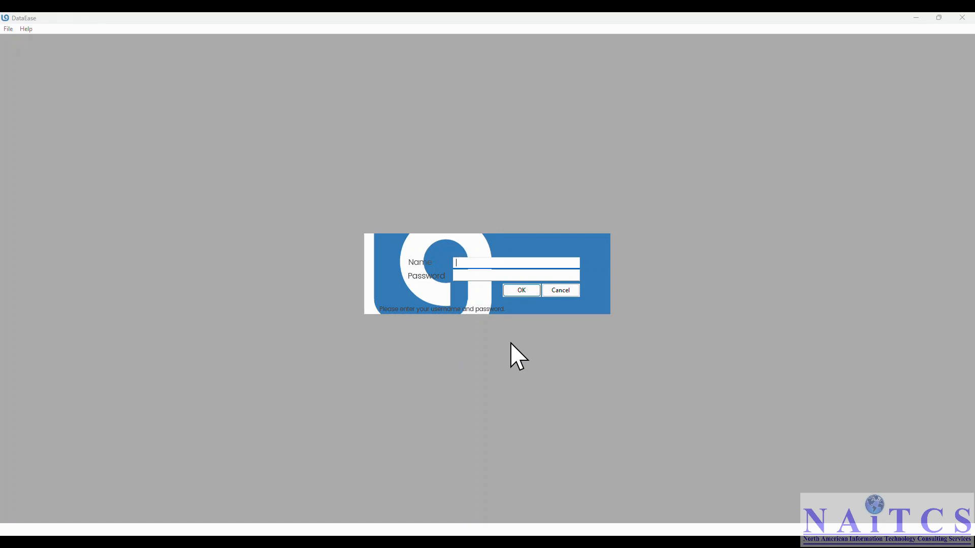
Log in as the Demo user, then open and dismiss the Application menu
key(Tab)
click(518, 291)
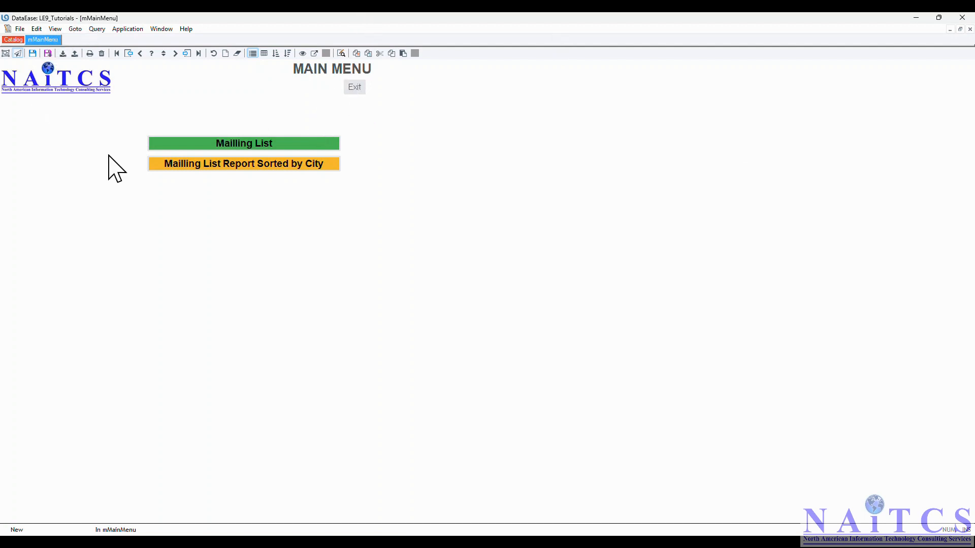
click(125, 29)
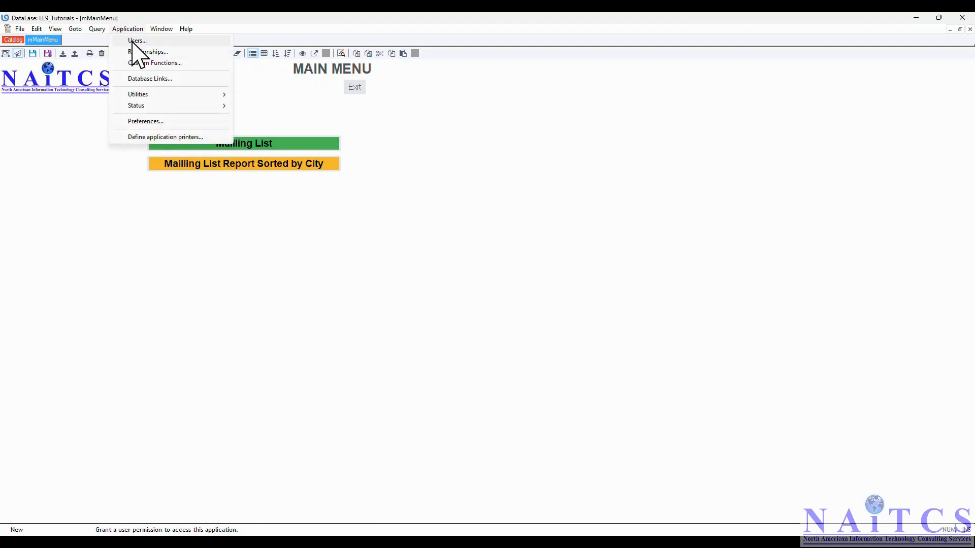
click(79, 123)
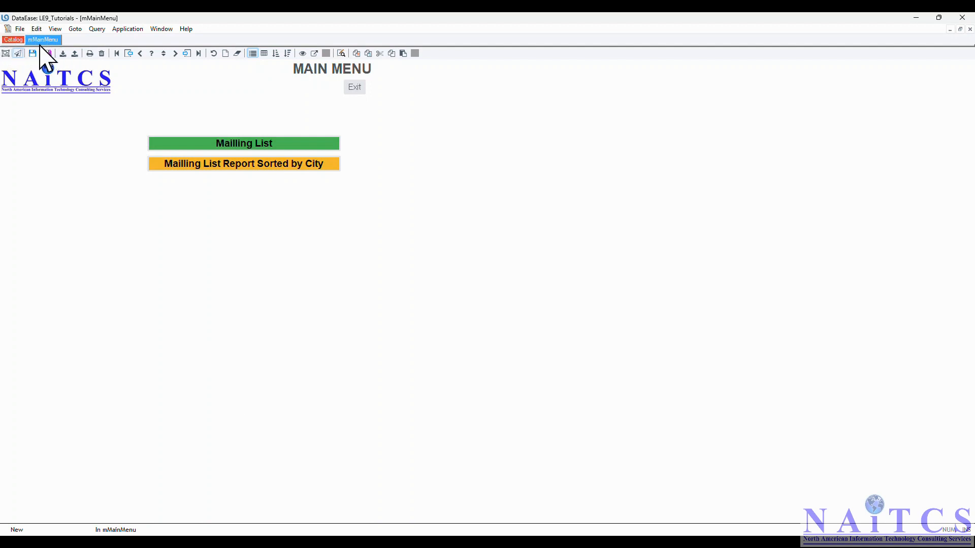
Check the Catalog, return to mMainMenu, and request exiting LE9_Tutorials
click(15, 40)
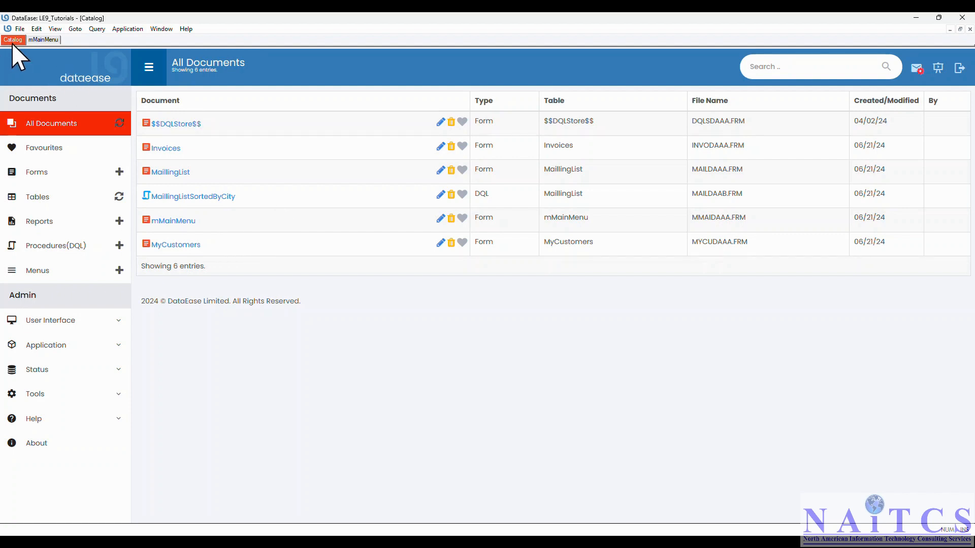
click(46, 40)
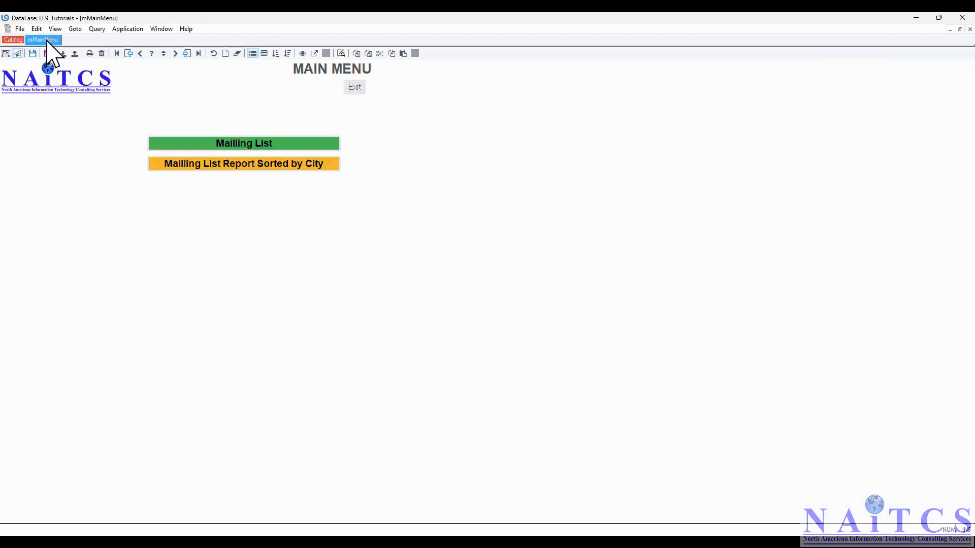
click(357, 86)
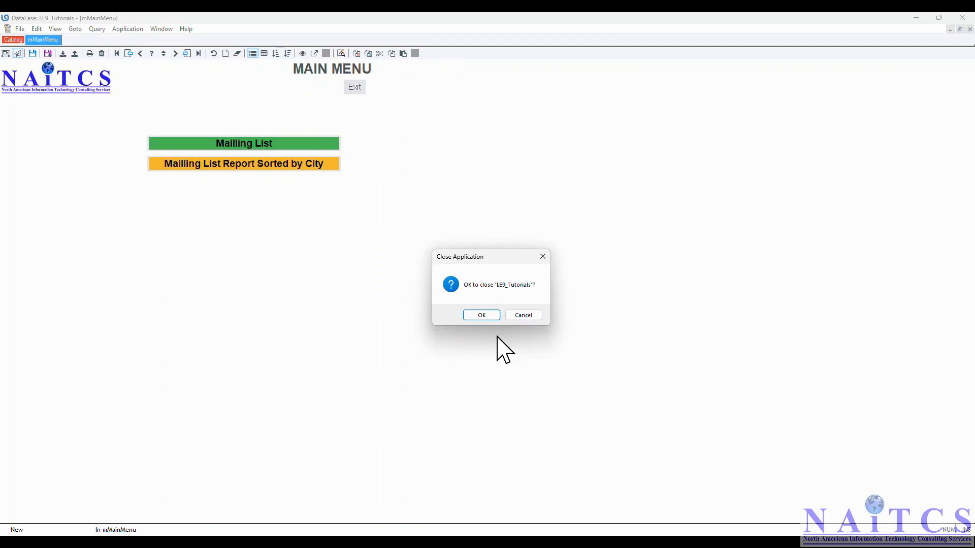
Confirm closing LE9_Tutorials, relaunch it from the LegEasy 9 Developer shortcut, and sign in with the password
click(482, 315)
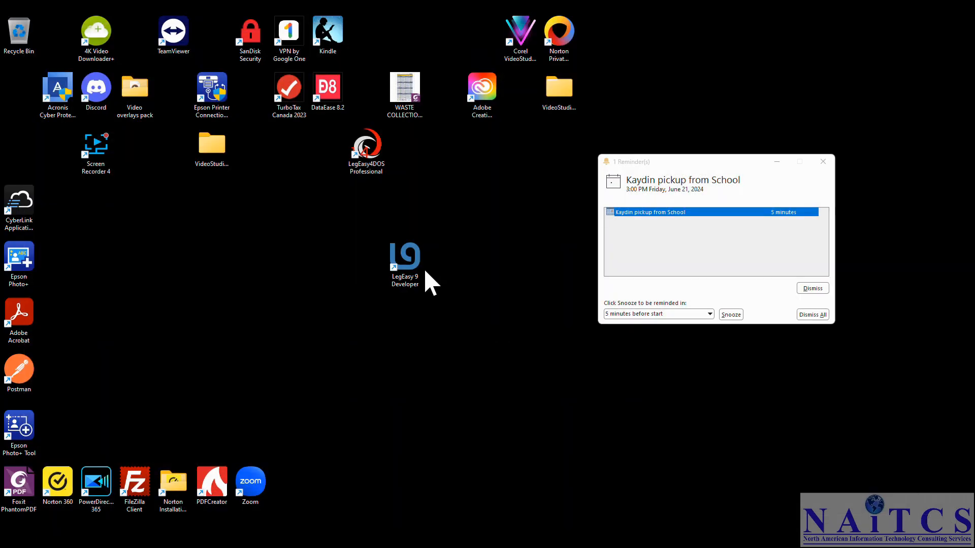
double_click(410, 259)
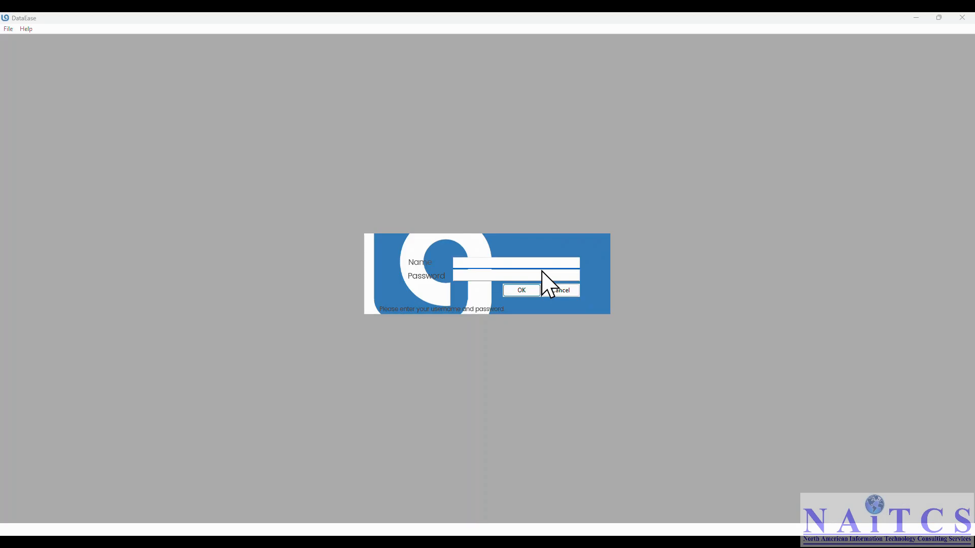
key(Tab)
text(•••••)
key(Return)
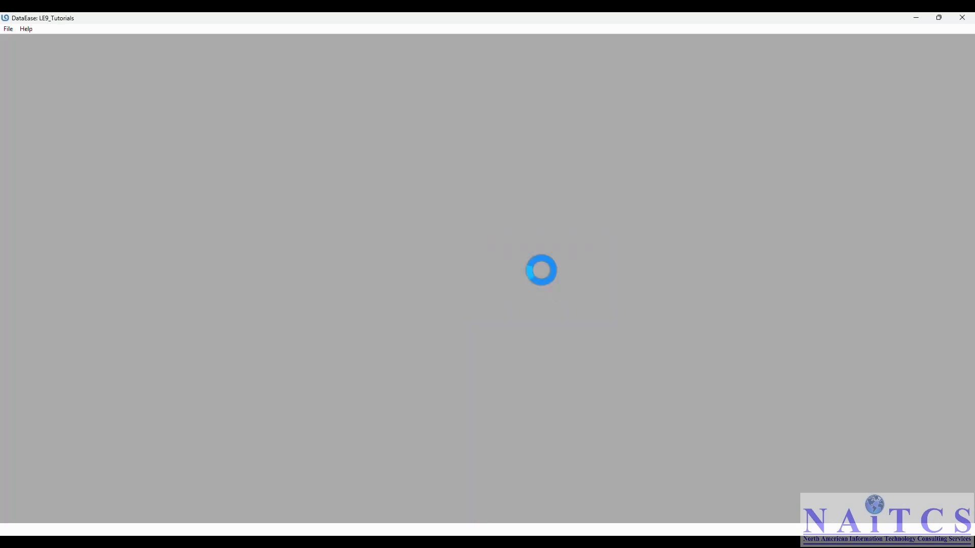